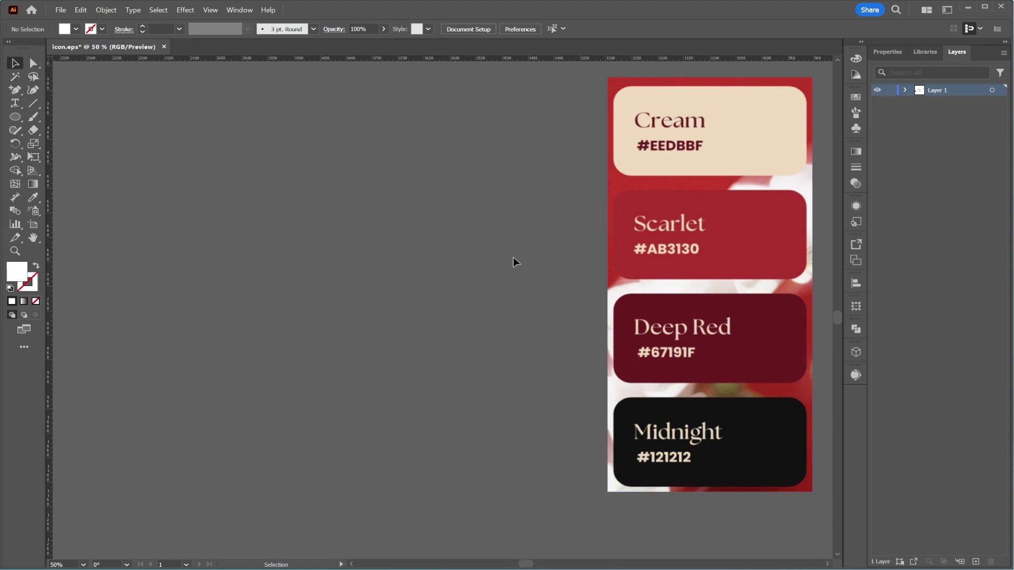
# Create a new landscape A4 print document, 297 × 210 mm, CMYK at 300 ppi
pyautogui.click(60, 10)
pyautogui.click(71, 21)
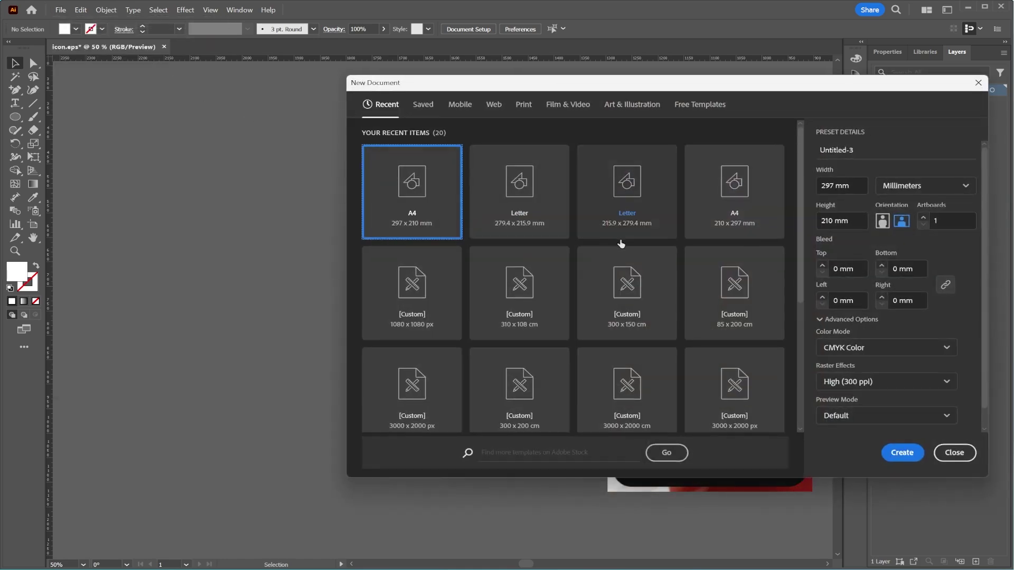
pyautogui.click(524, 104)
pyautogui.click(544, 171)
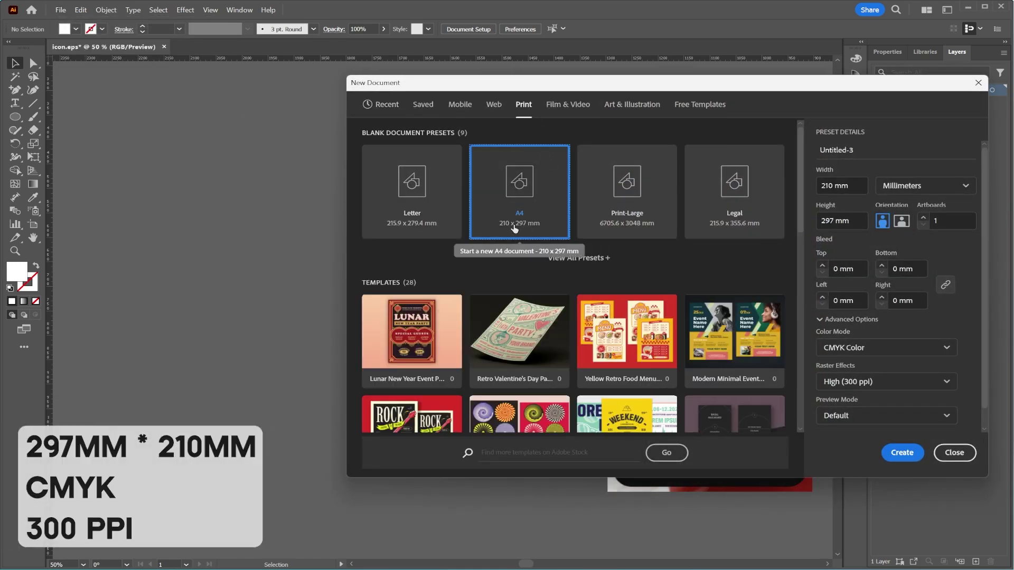
pyautogui.click(901, 221)
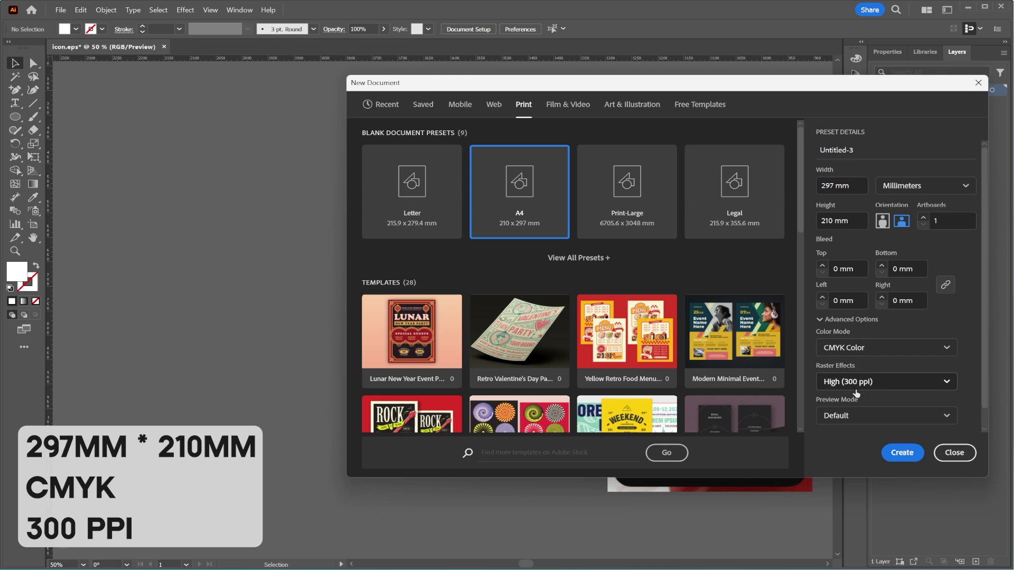
pyautogui.click(893, 455)
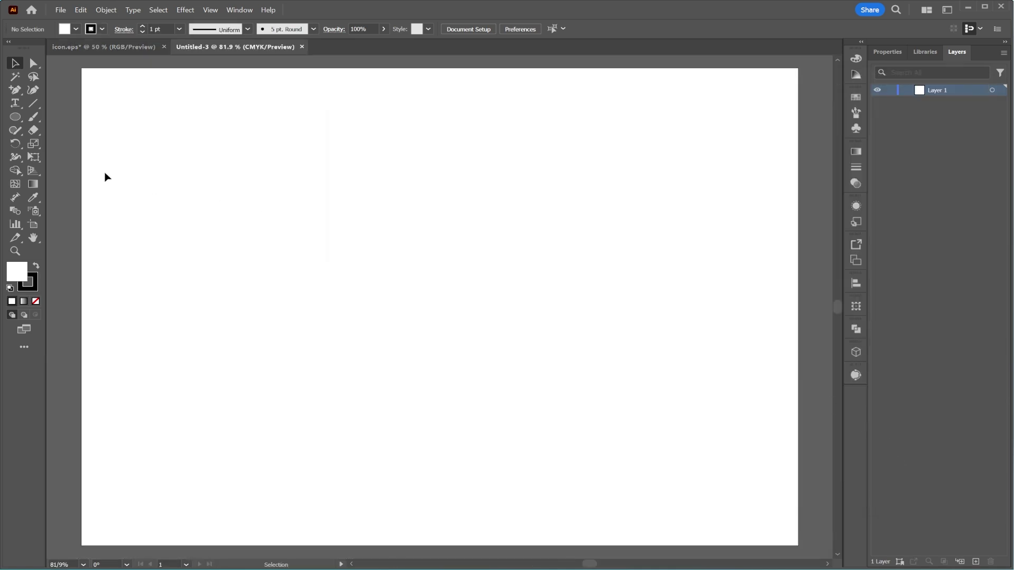
# Draw a 297 × 210 mm rectangle and remove its outline
pyautogui.moveTo(15, 117); pyautogui.dragTo(52, 120)
pyautogui.click(370, 174)
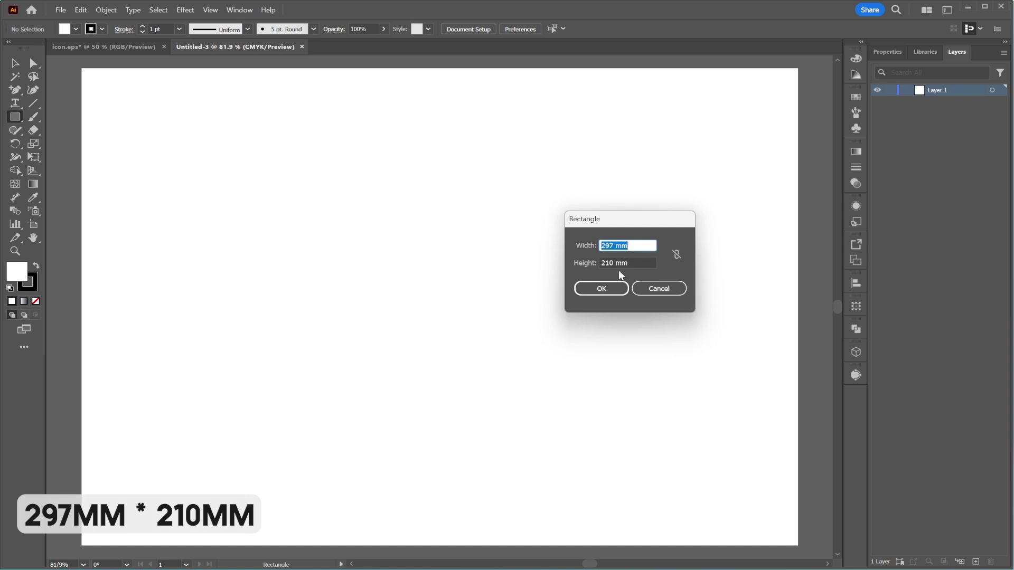
pyautogui.click(602, 288)
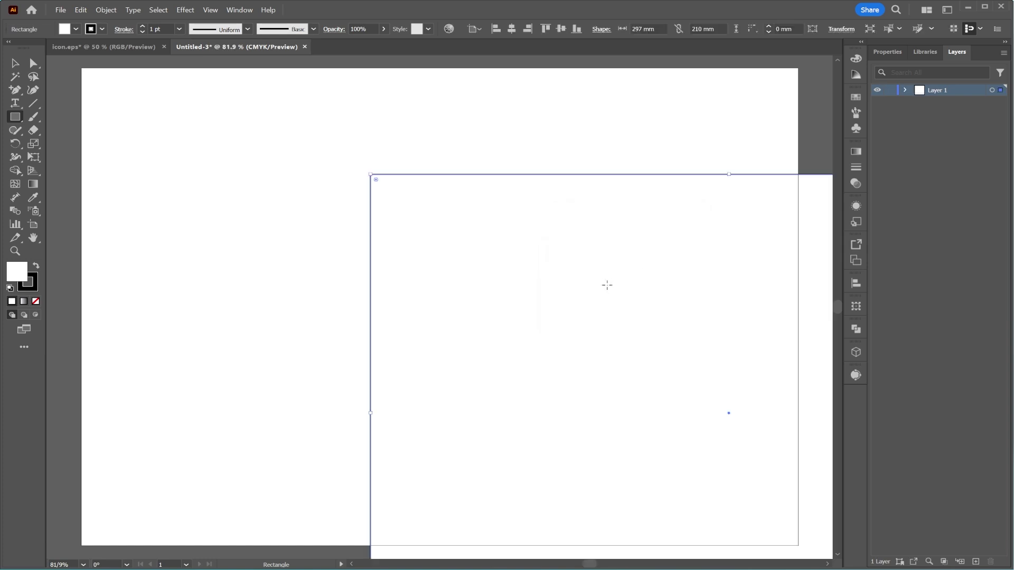
pyautogui.click(102, 29)
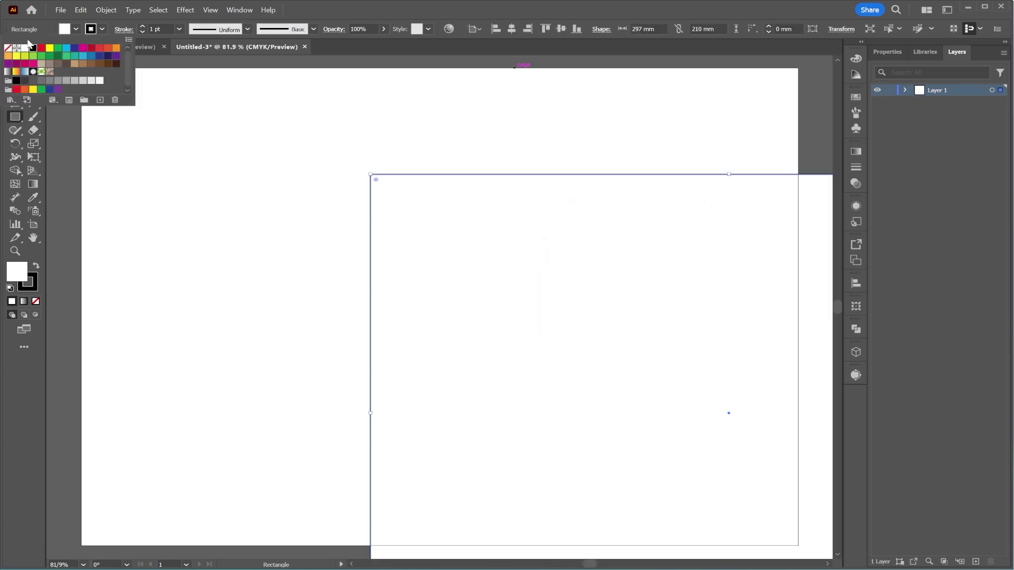
pyautogui.click(8, 48)
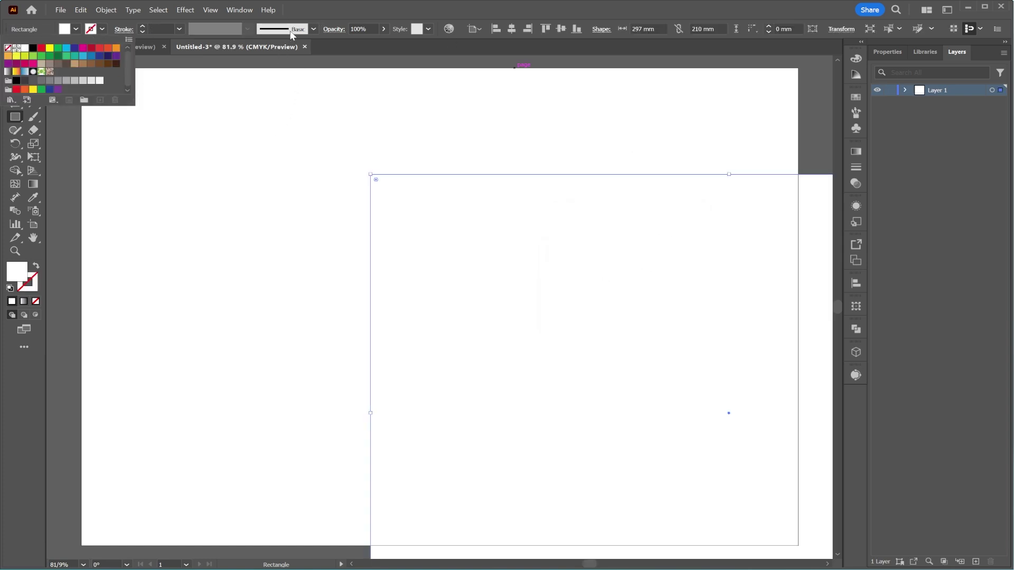
# Align the rectangle to the artboard's horizontal centre and top, and fill it light grey
pyautogui.click(512, 29)
pyautogui.click(515, 30)
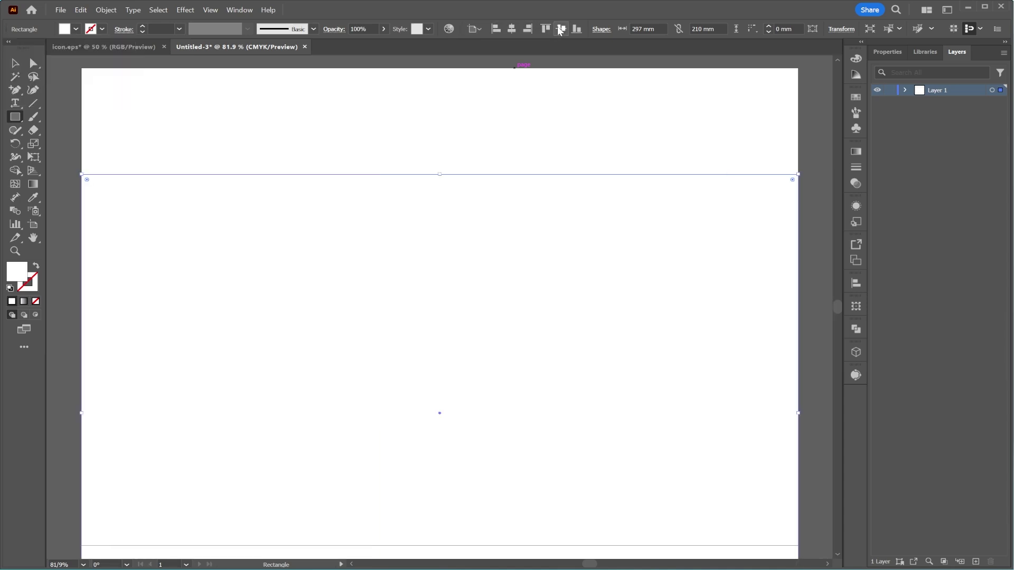
pyautogui.click(546, 29)
pyautogui.click(77, 30)
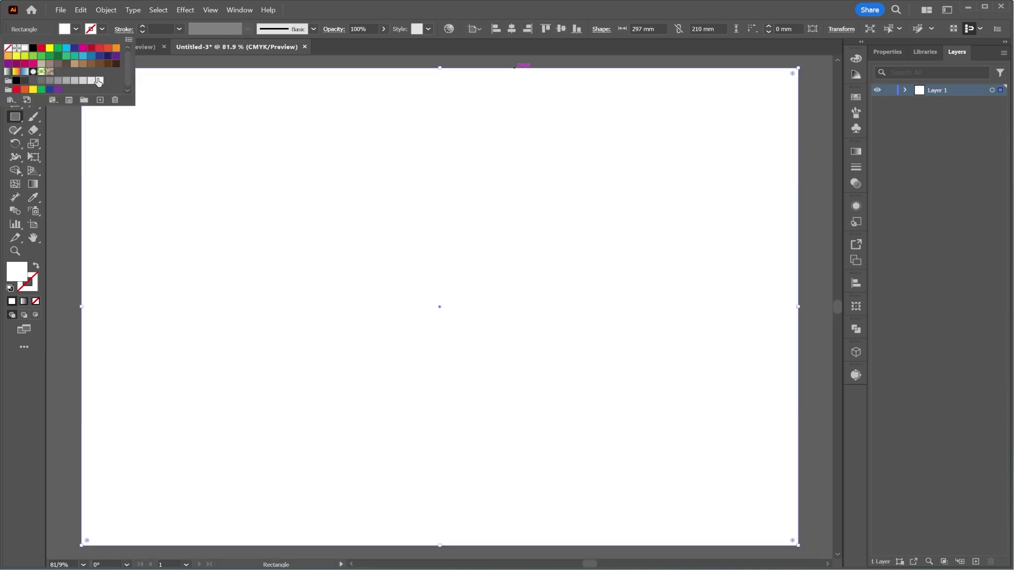
pyautogui.click(99, 81)
pyautogui.press('Escape')
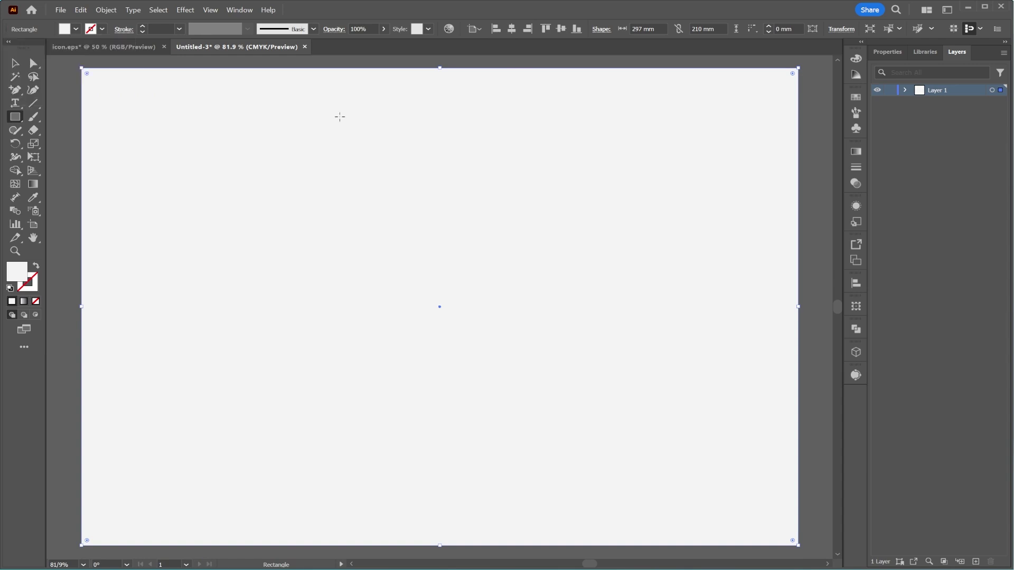
# Create a 5 mm inset copy of the page rectangle with Offset Path at -5 mm
pyautogui.click(15, 64)
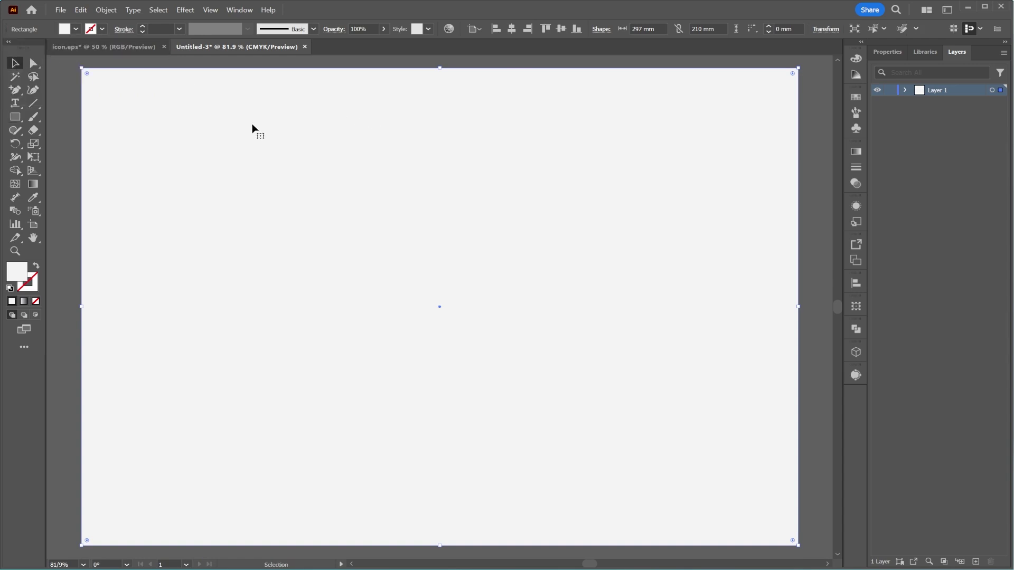
pyautogui.click(105, 10)
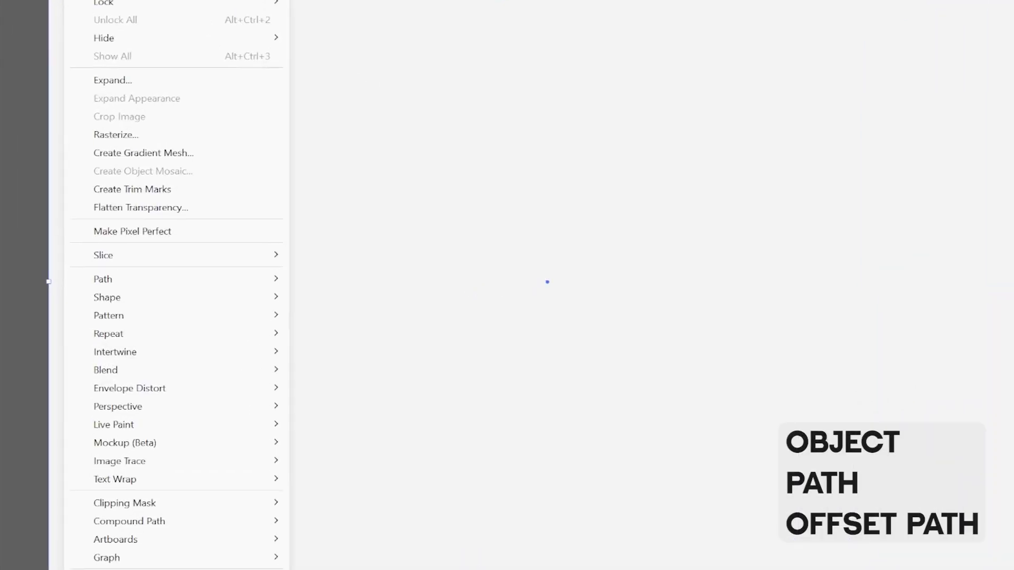
pyautogui.moveTo(230, 309)
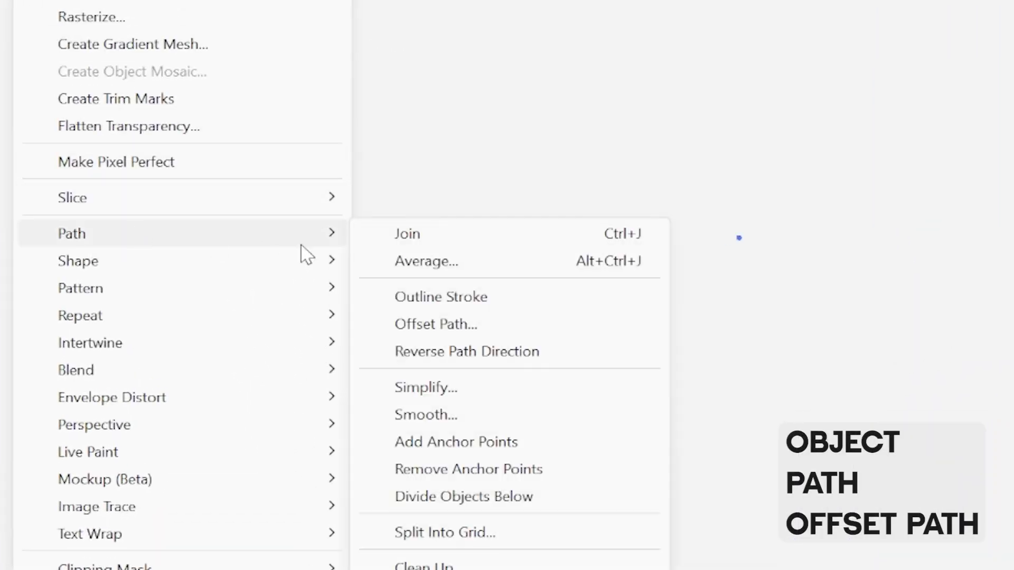
pyautogui.click(429, 324)
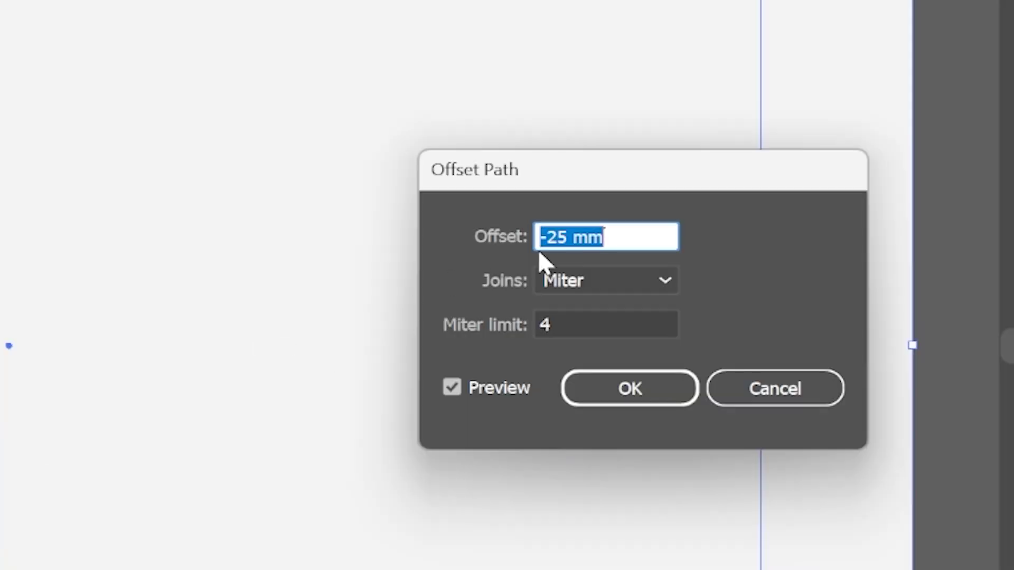
pyautogui.write('-')
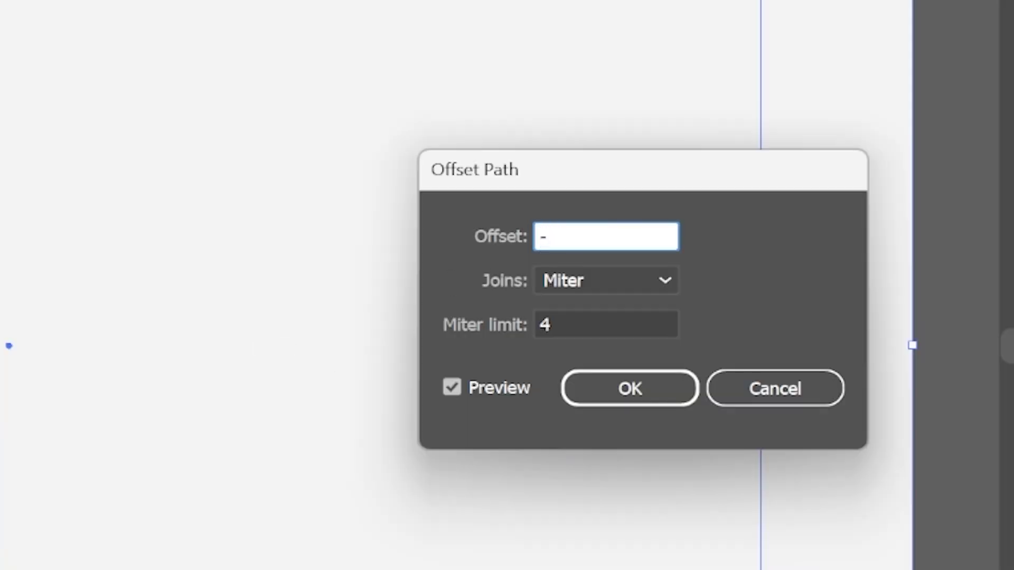
pyautogui.write('5')
pyautogui.click(591, 319)
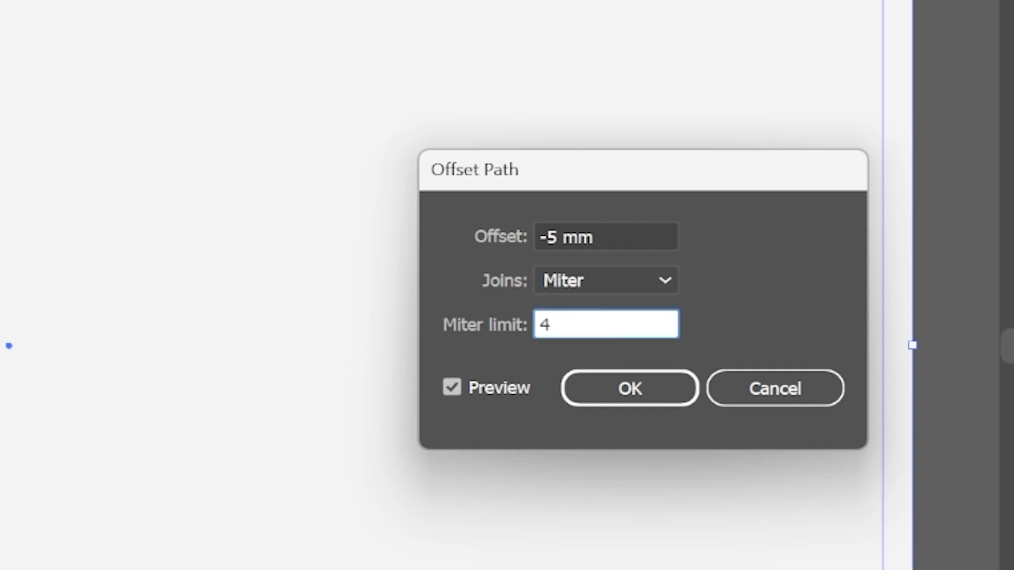
pyautogui.click(620, 398)
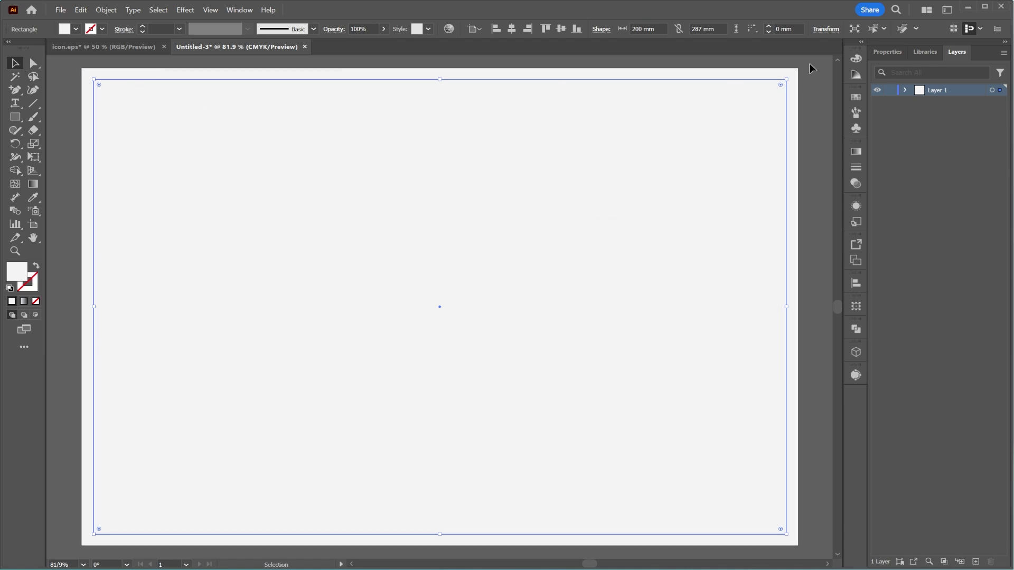
# Convert both rectangles into page-edge and margin guides
pyautogui.moveTo(812, 67); pyautogui.dragTo(538, 208)
pyautogui.rightClick(585, 198)
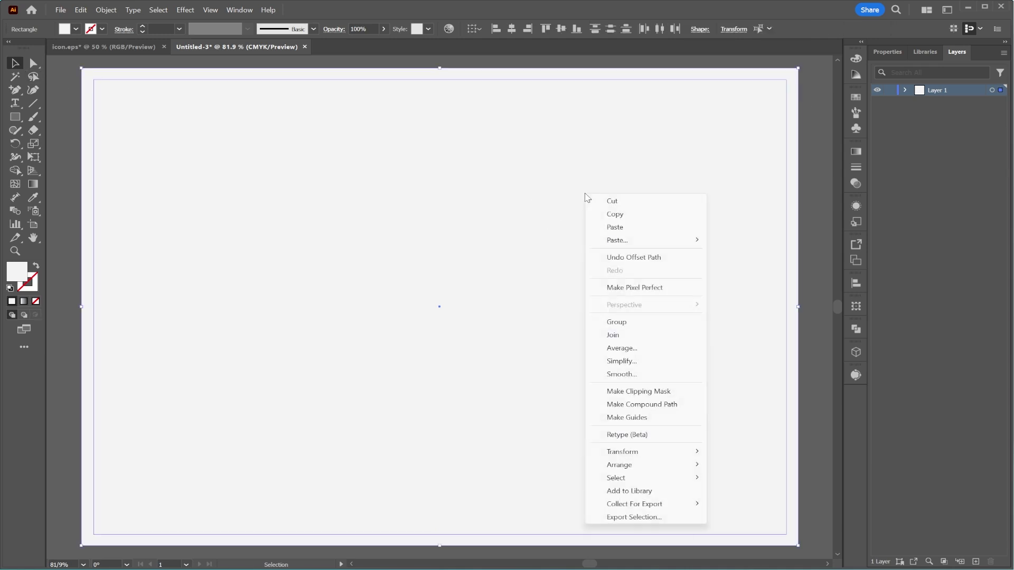
pyautogui.click(649, 419)
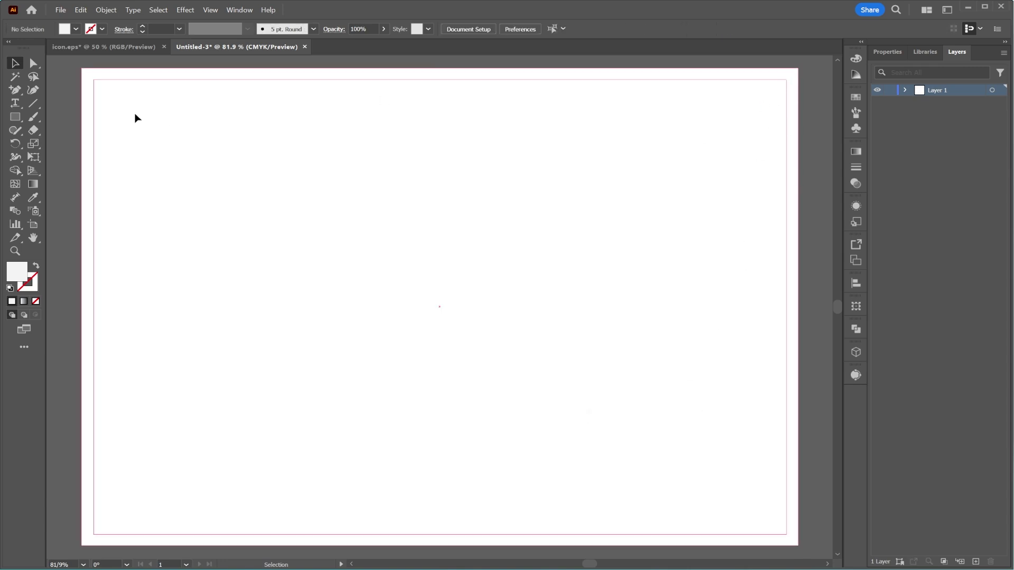
pyautogui.moveTo(15, 117); pyautogui.dragTo(57, 144)
# Draw a 274.461 mm red circle, centre it horizontally and position it on the page's top edge
pyautogui.click(76, 29)
pyautogui.click(42, 48)
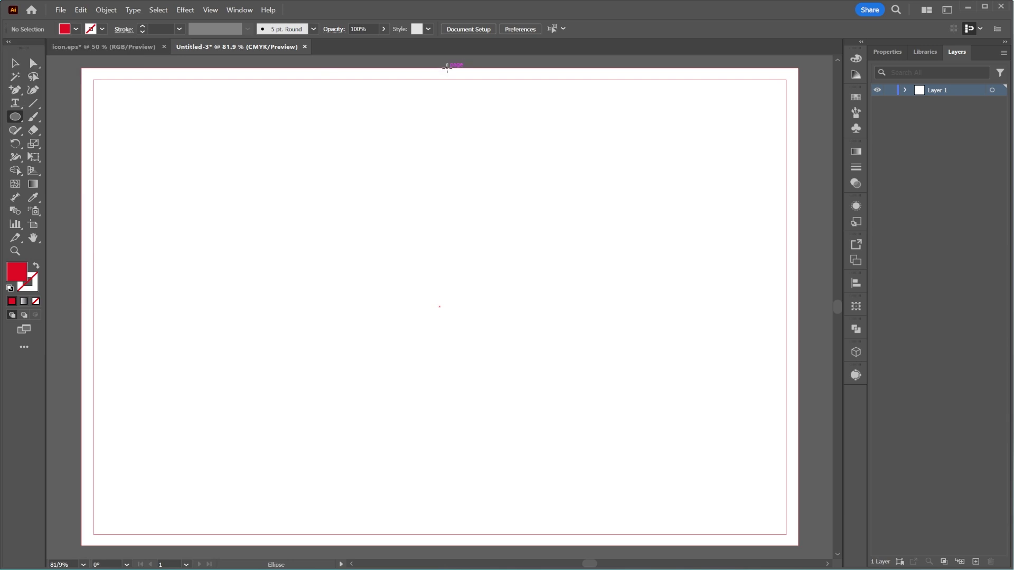
pyautogui.moveTo(447, 68); pyautogui.dragTo(607, 380)
pyautogui.click(511, 29)
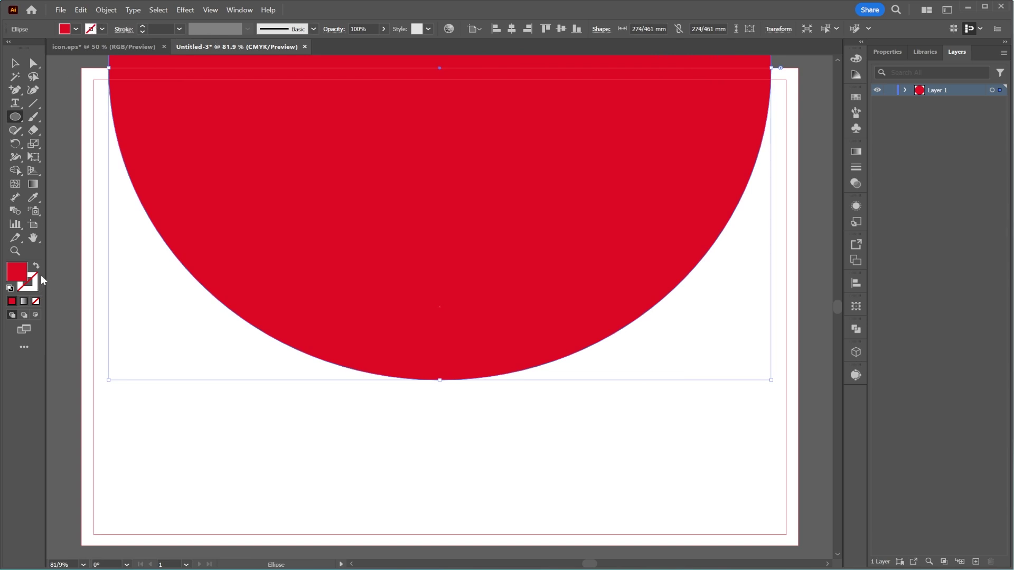
pyautogui.scroll(3, 479, 163)
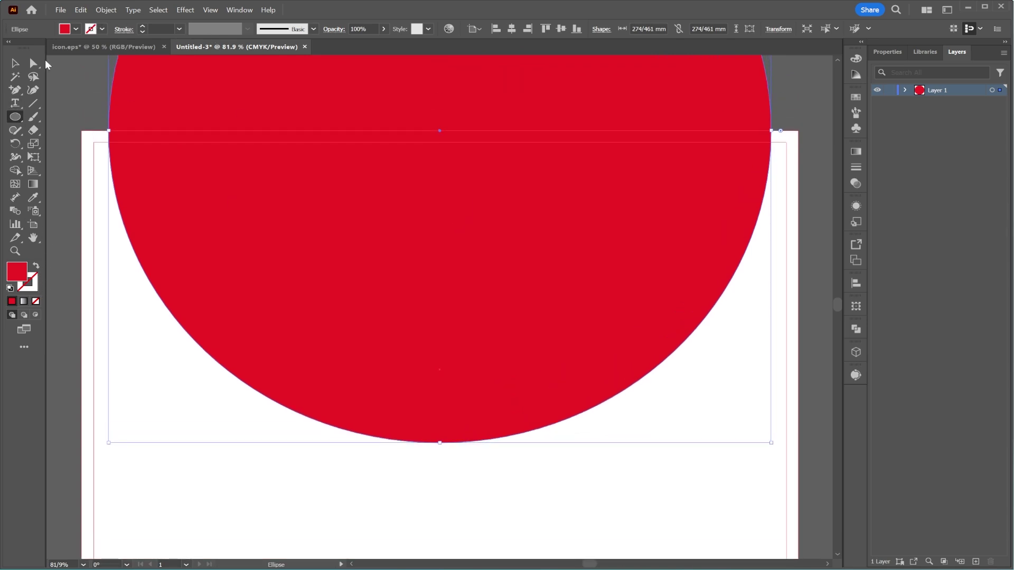
pyautogui.click(16, 63)
pyautogui.moveTo(455, 125)
pyautogui.mouseDown()
pyautogui.moveTo(457, 134)
pyautogui.moveTo(456, 119)
pyautogui.mouseUp()
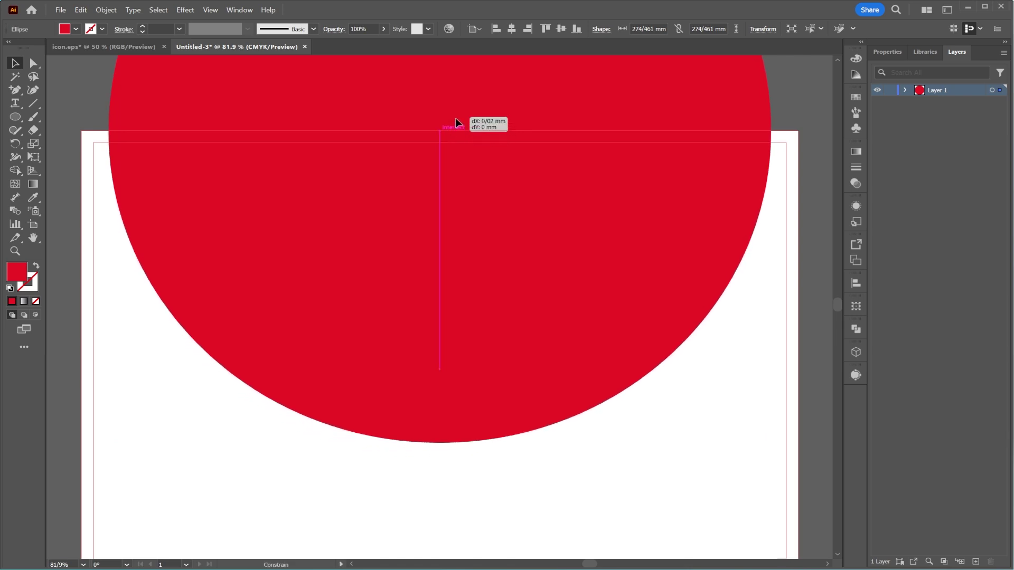
pyautogui.moveTo(455, 121); pyautogui.dragTo(456, 118)
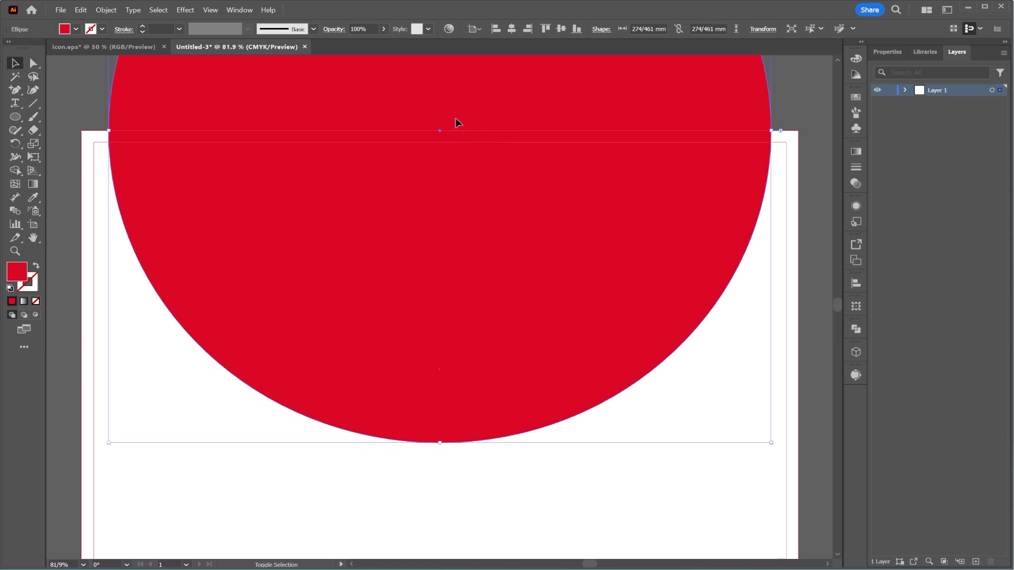
pyautogui.scroll(-5, 474, 173)
pyautogui.scroll(5, 482, 198)
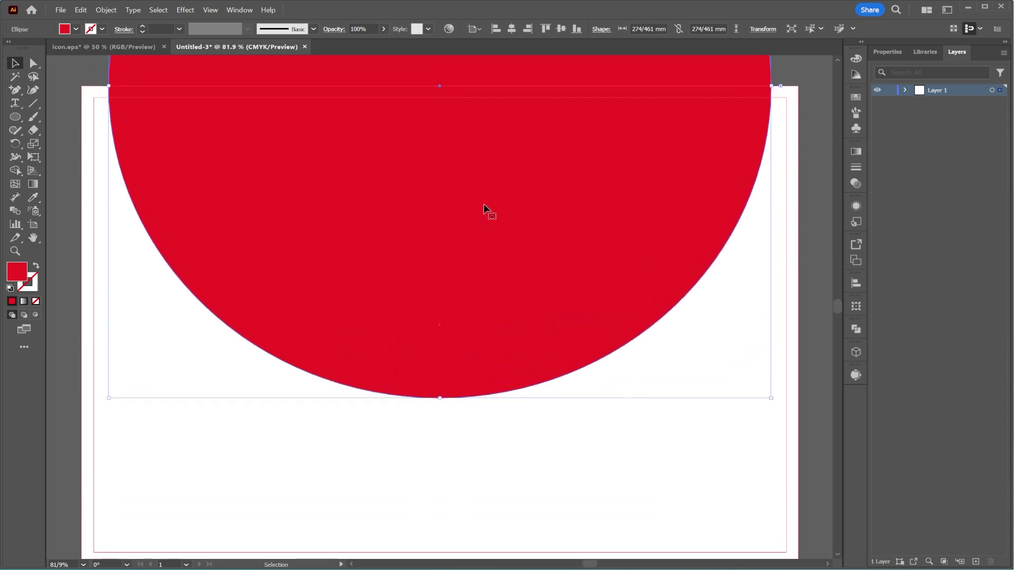
# Make the circle a red outline with no fill and a 3 pt stroke
pyautogui.click(36, 269)
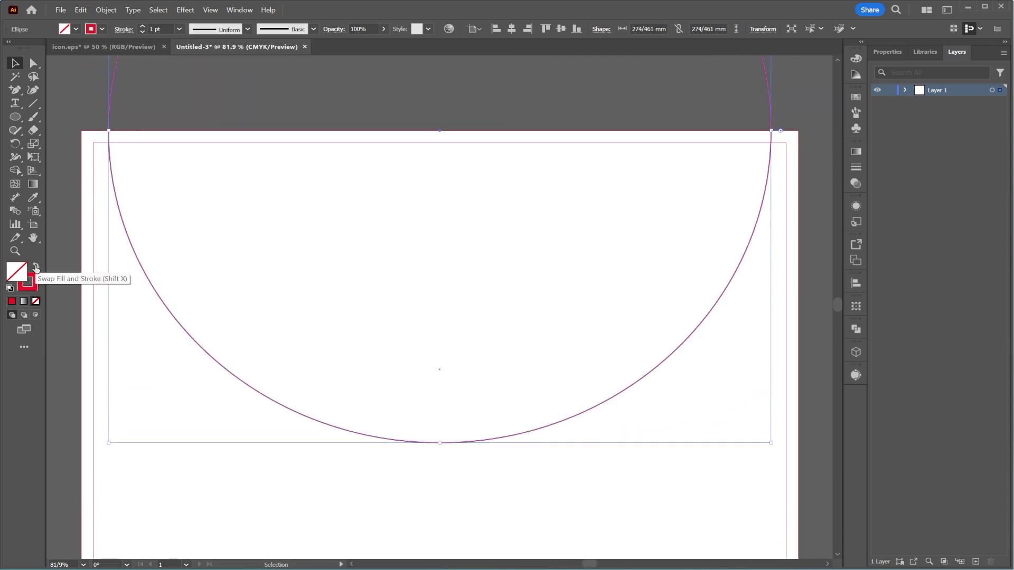
pyautogui.click(142, 26)
pyautogui.click(142, 26)
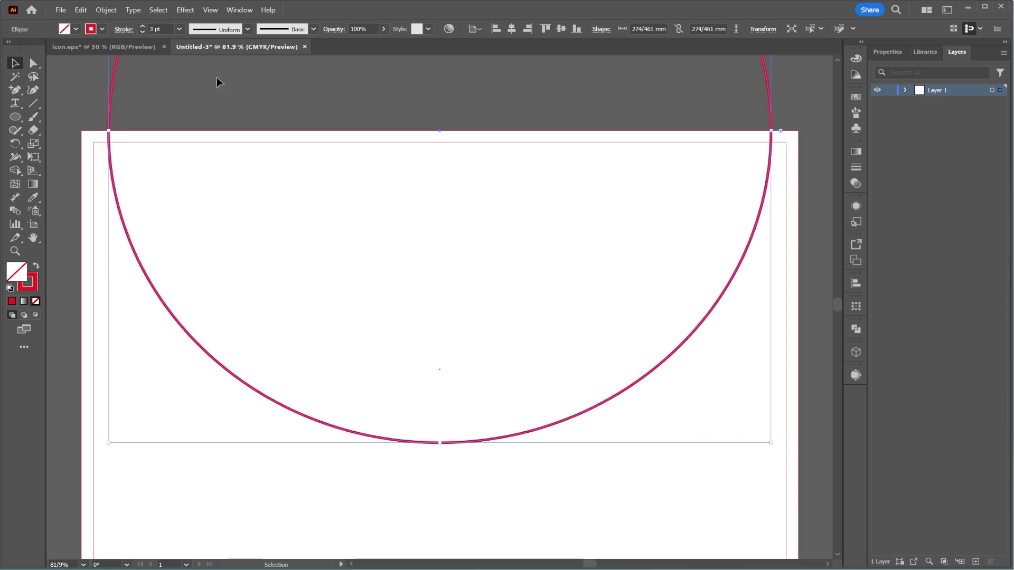
# Paste a copy in front and scale it from the centre to a 233.892 mm ring
pyautogui.rightClick(458, 446)
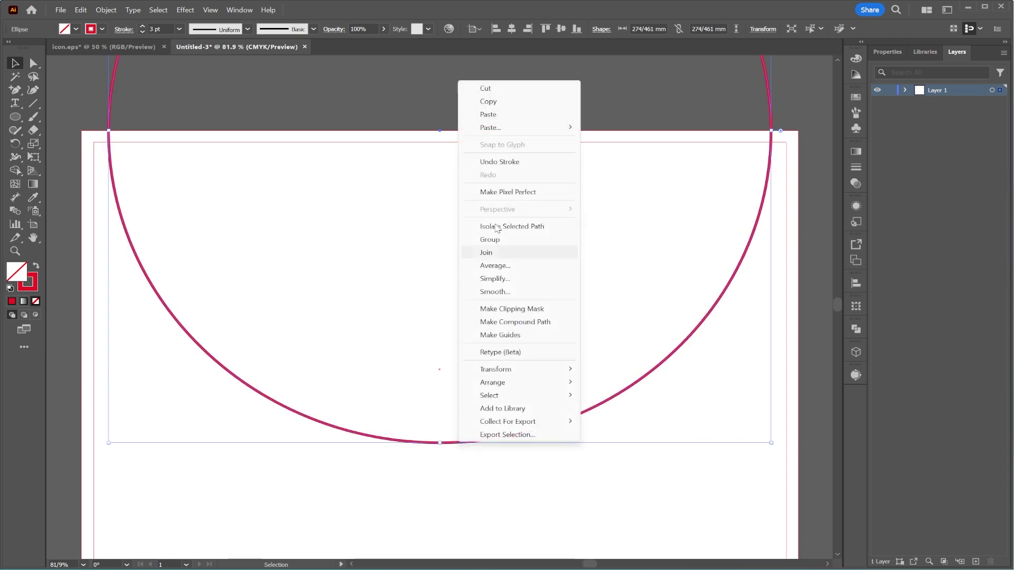
pyautogui.click(502, 102)
pyautogui.rightClick(447, 445)
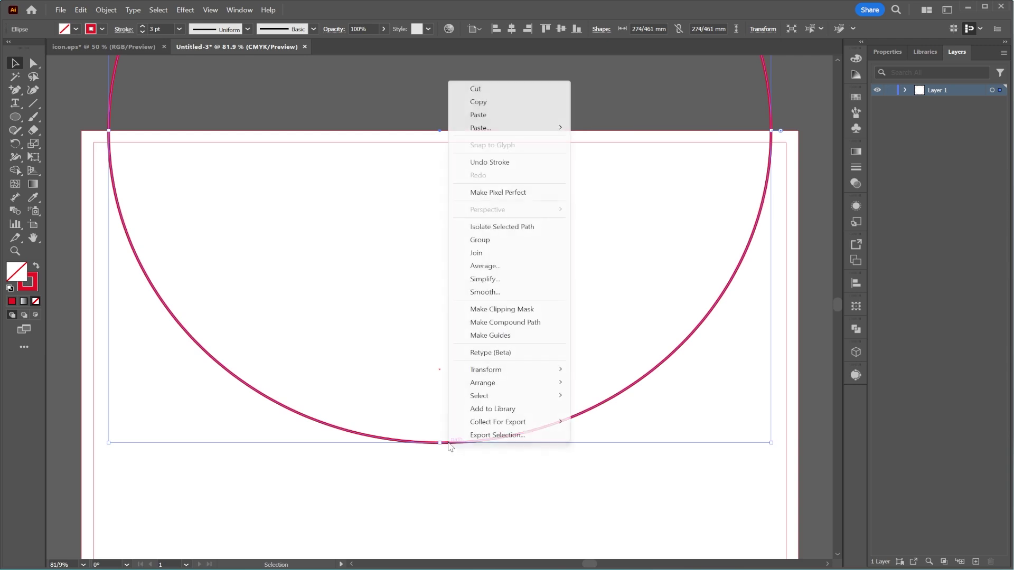
pyautogui.moveTo(507, 128)
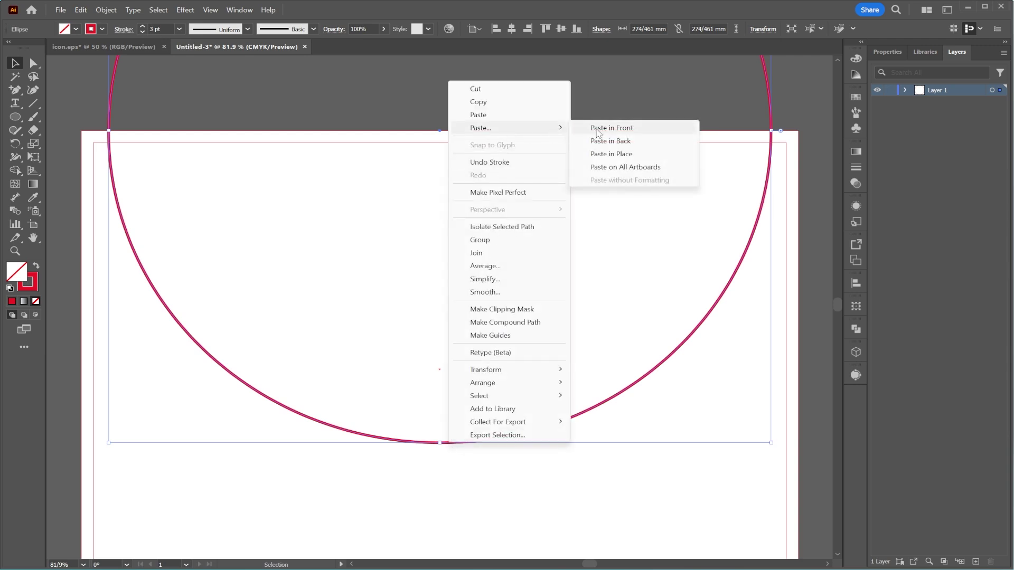
pyautogui.click(598, 128)
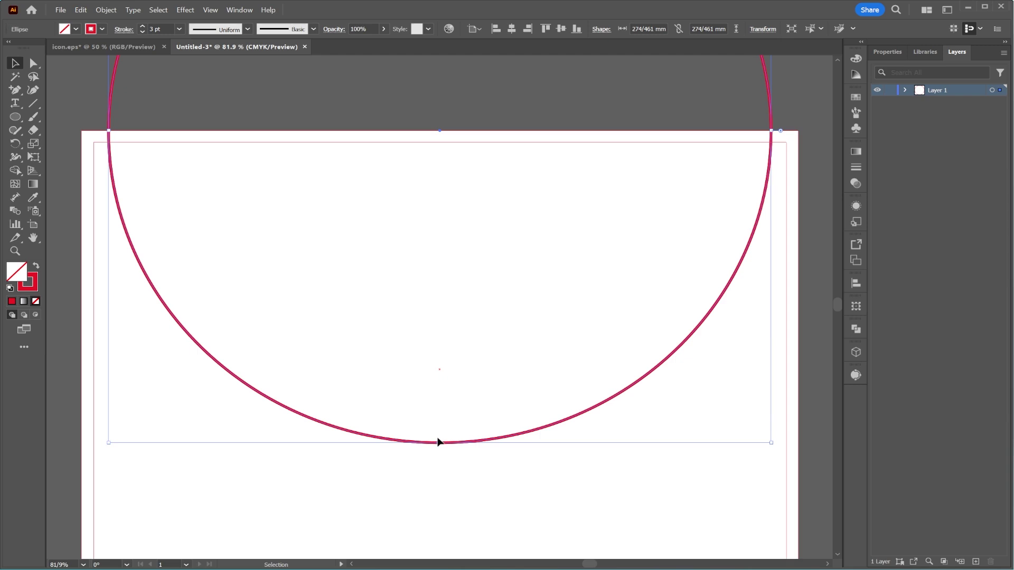
pyautogui.moveTo(441, 444); pyautogui.dragTo(448, 398)
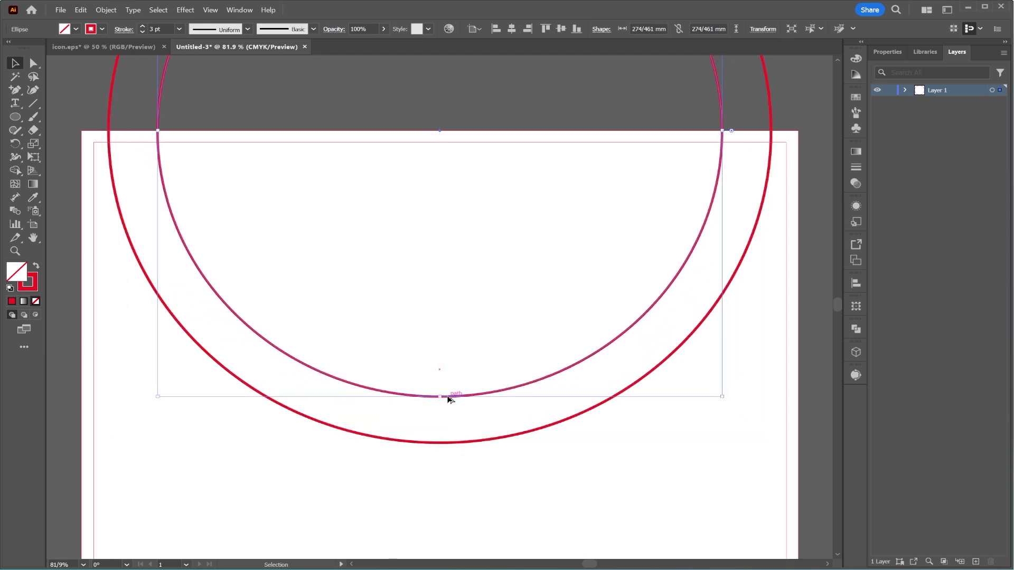
pyautogui.press('a')
pyautogui.press('v')
# Paste another copy in front and repeat the scaling for a 199.319 mm ring
pyautogui.rightClick(452, 400)
pyautogui.click(498, 56)
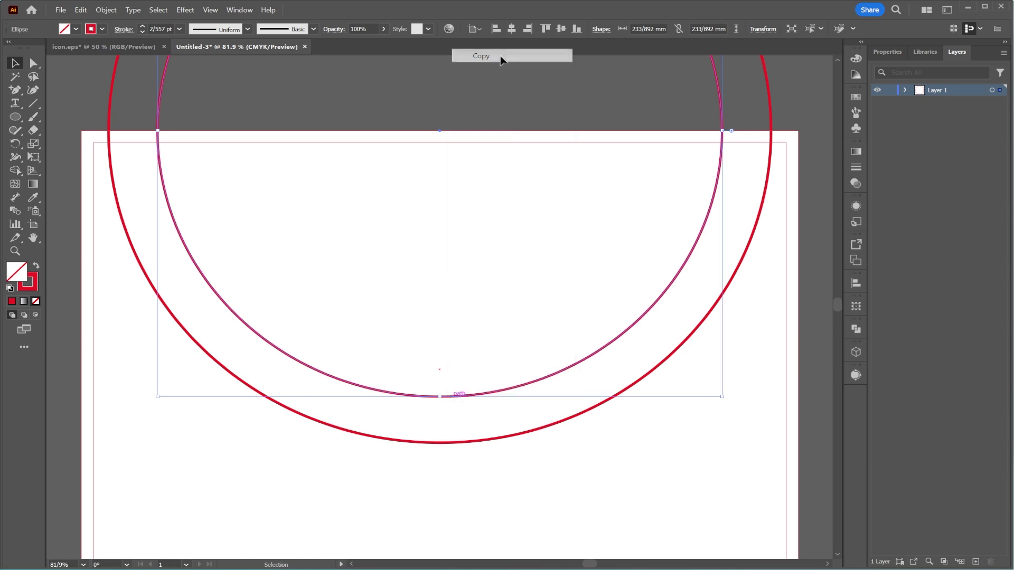
pyautogui.rightClick(448, 399)
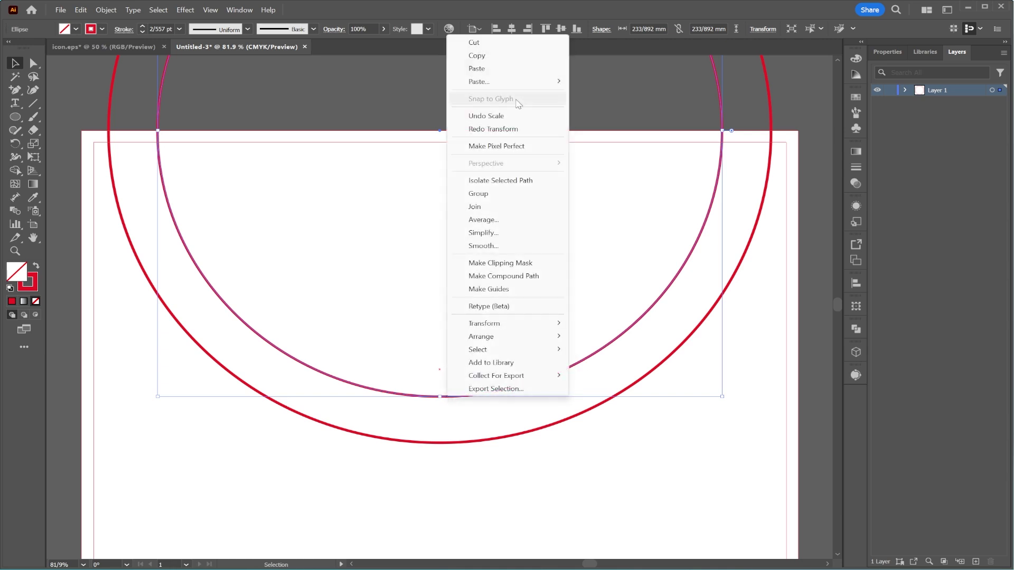
pyautogui.moveTo(549, 82)
pyautogui.click(586, 82)
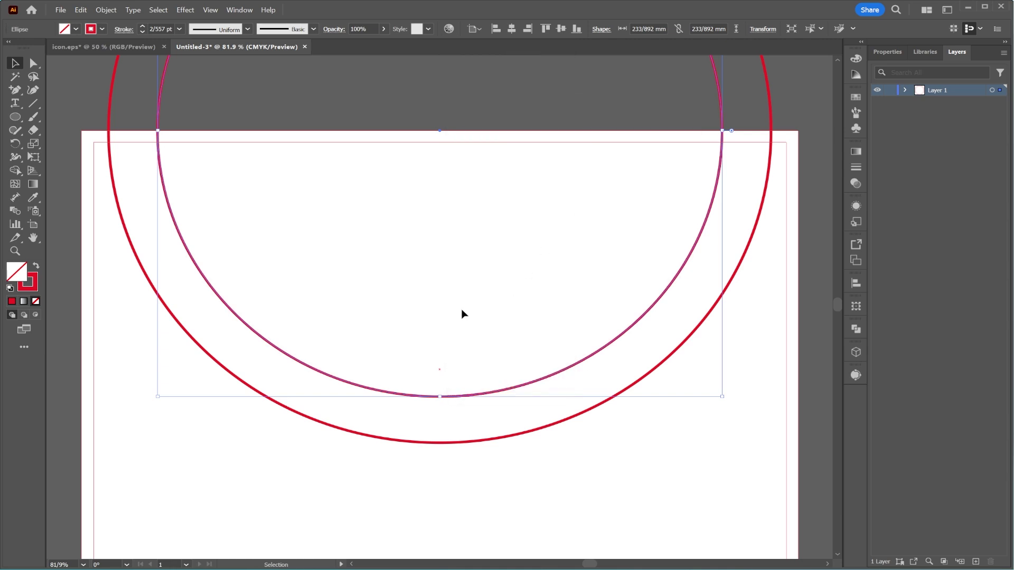
pyautogui.hotkey('ctrl', 'd')
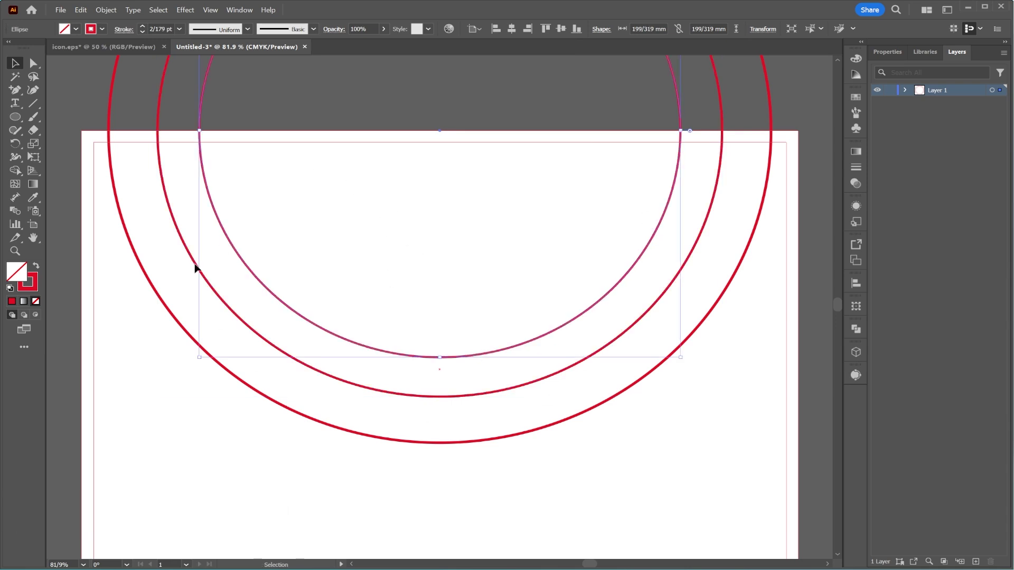
# Turn the innermost circle into a solid red disc and the middle circle into a light grey fill
pyautogui.click(35, 266)
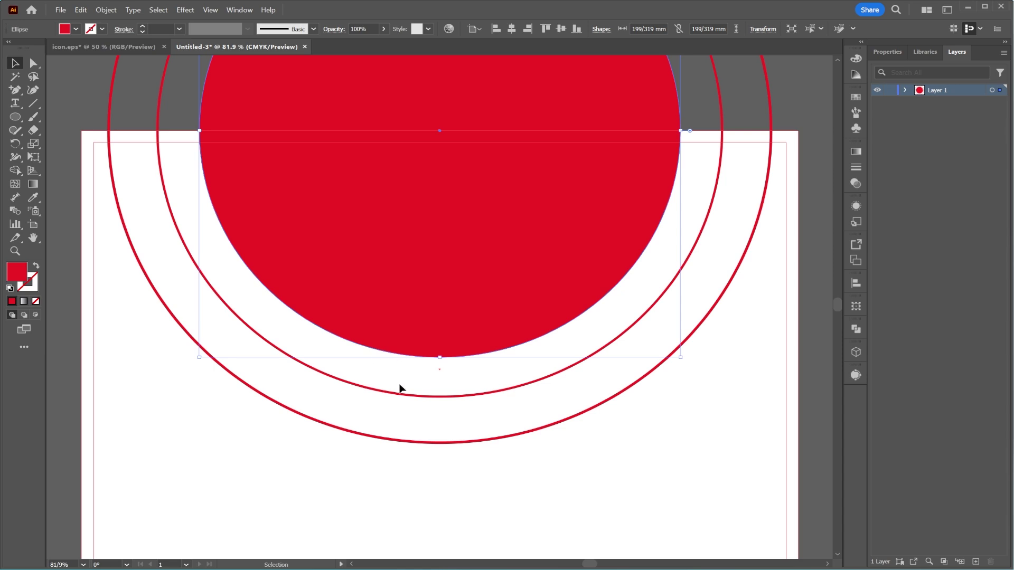
pyautogui.click(419, 396)
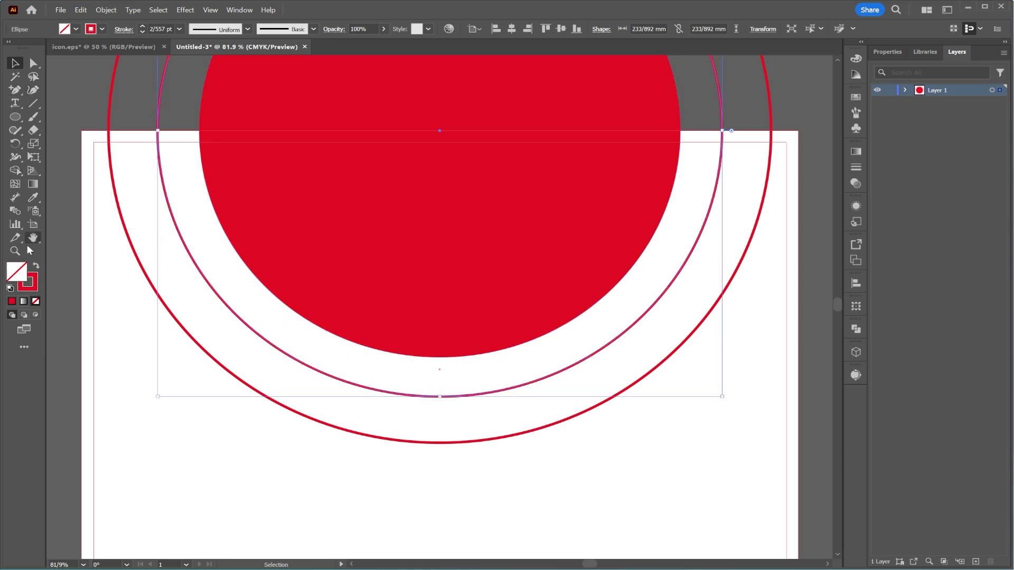
pyautogui.click(35, 266)
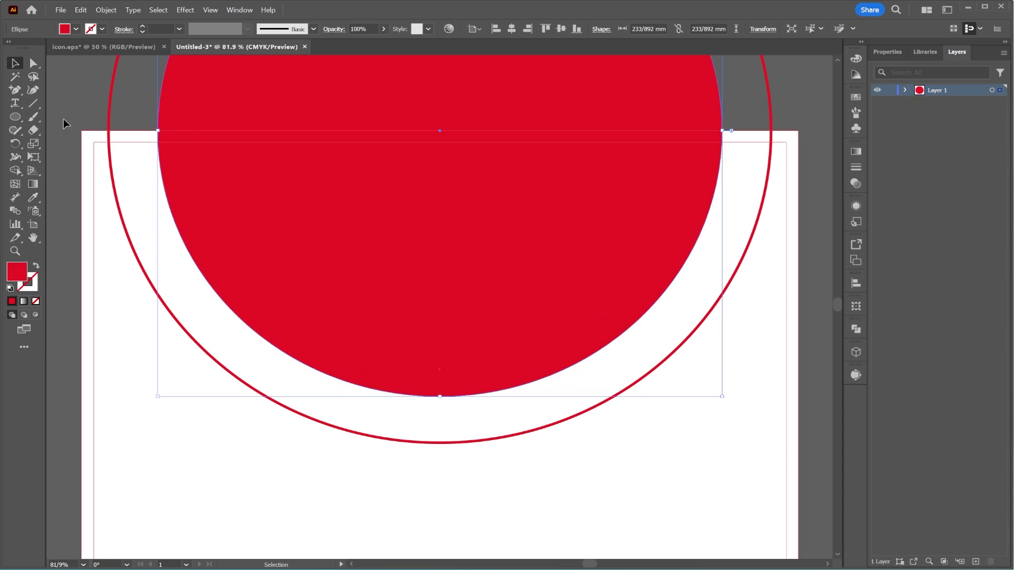
pyautogui.click(77, 29)
pyautogui.click(90, 82)
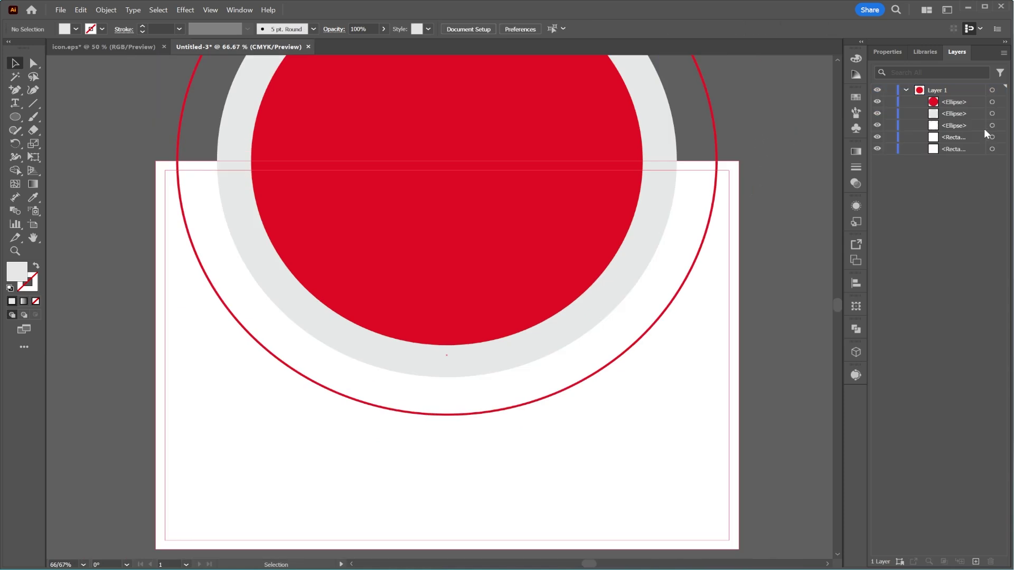
# Delete the top anchor points of all three circles, leaving nested half-circles
pyautogui.scroll(-2, 586, 232)
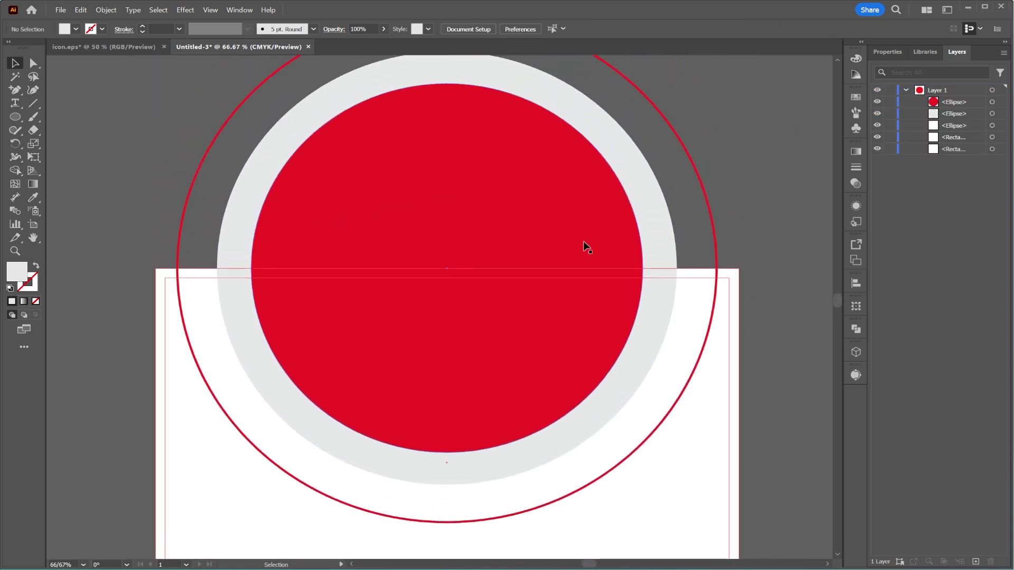
pyautogui.scroll(1, 608, 234)
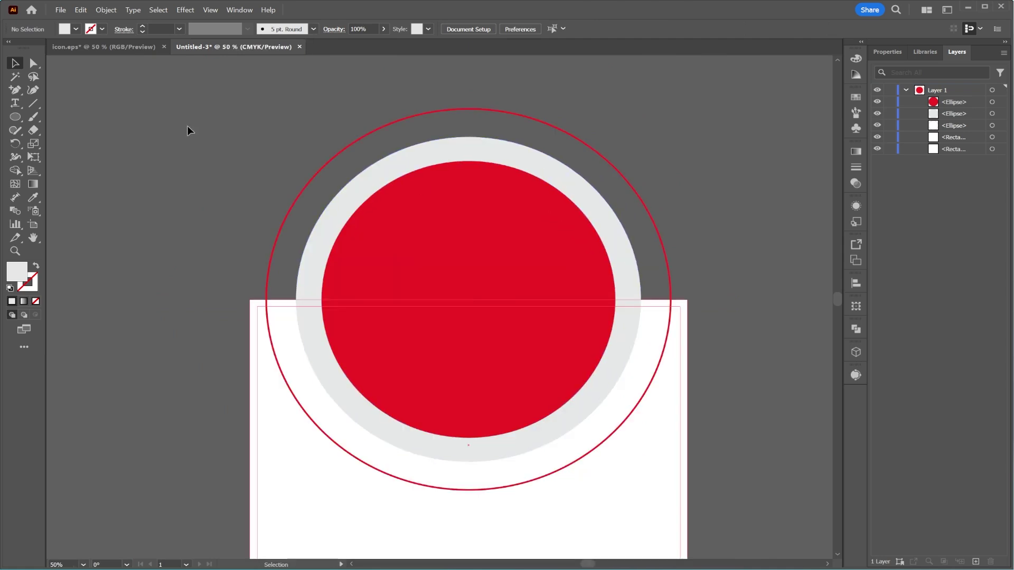
pyautogui.click(33, 63)
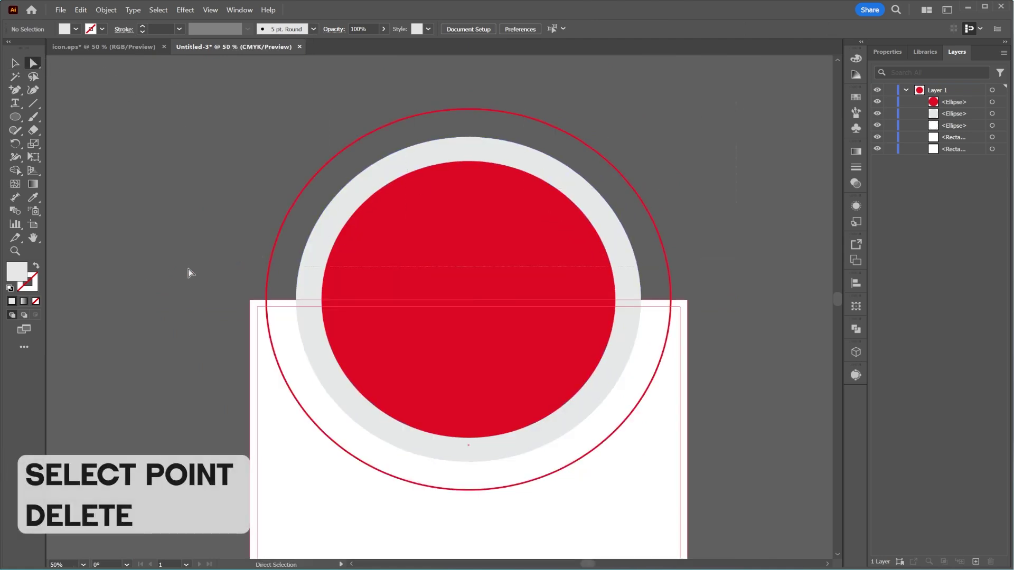
pyautogui.hotkey('ctrl', 'a')
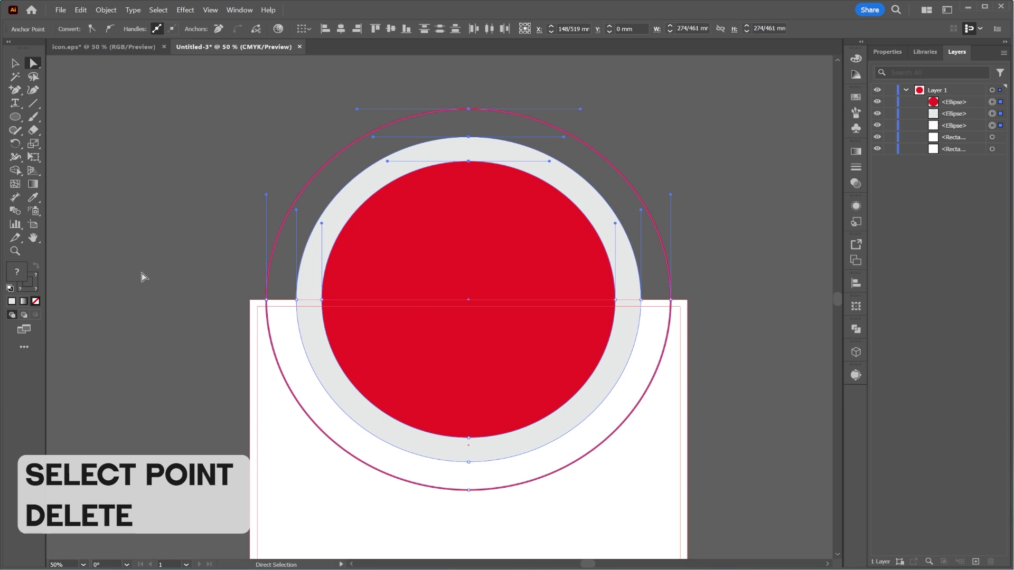
pyautogui.press('Delete')
pyautogui.click(488, 198)
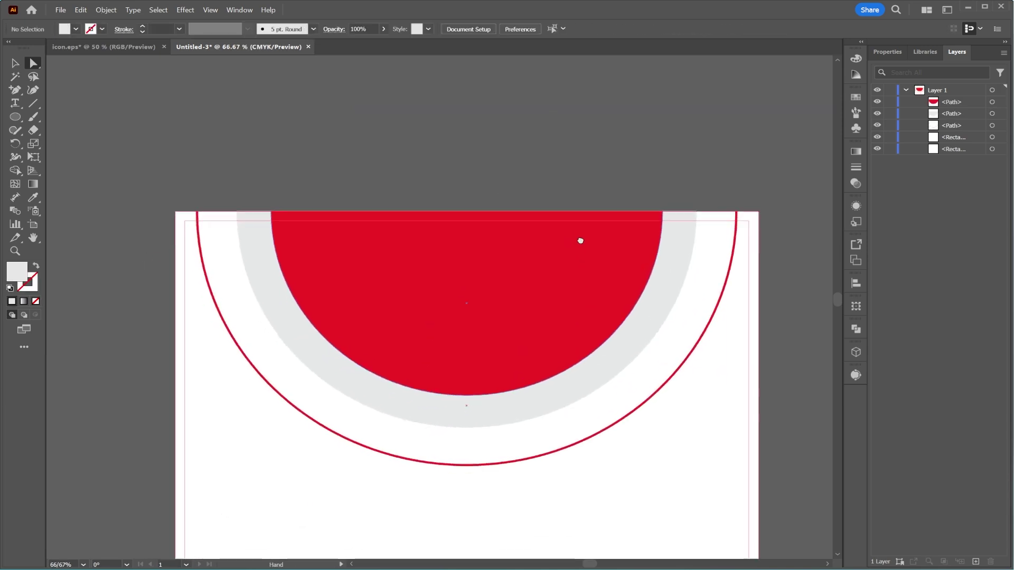
pyautogui.hotkey('ctrl', '=')
pyautogui.click(679, 258)
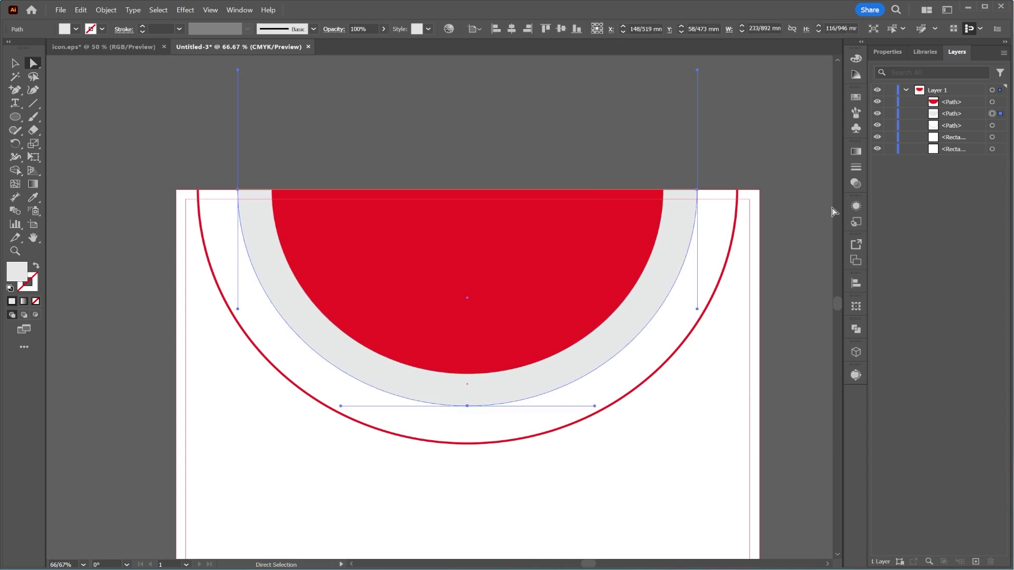
# Place the black-and-white aerial city photo and move its layer below the two half-circle paths
pyautogui.click(63, 10)
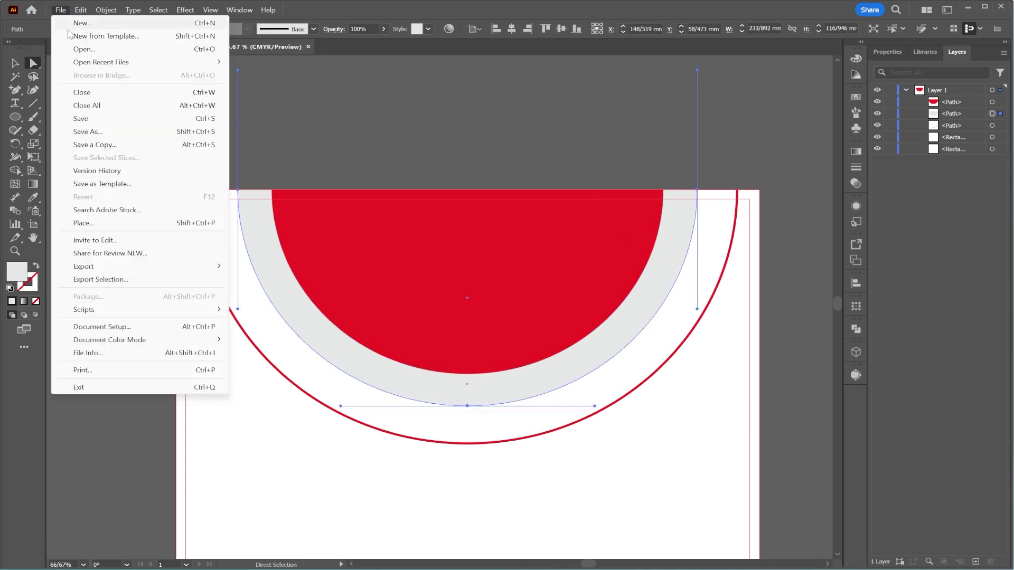
pyautogui.click(129, 219)
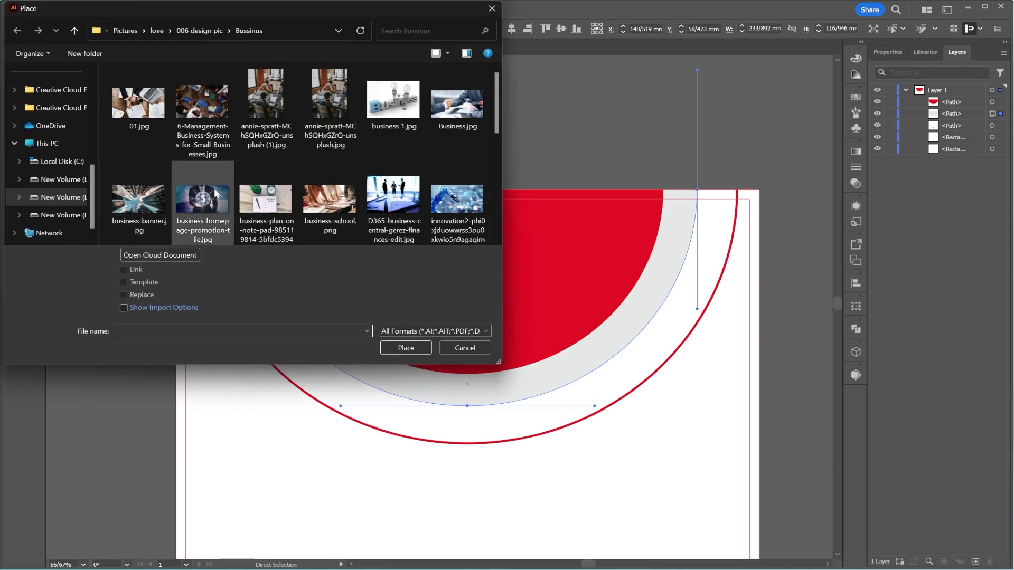
pyautogui.scroll(-5, 204, 217)
pyautogui.doubleClick(275, 204)
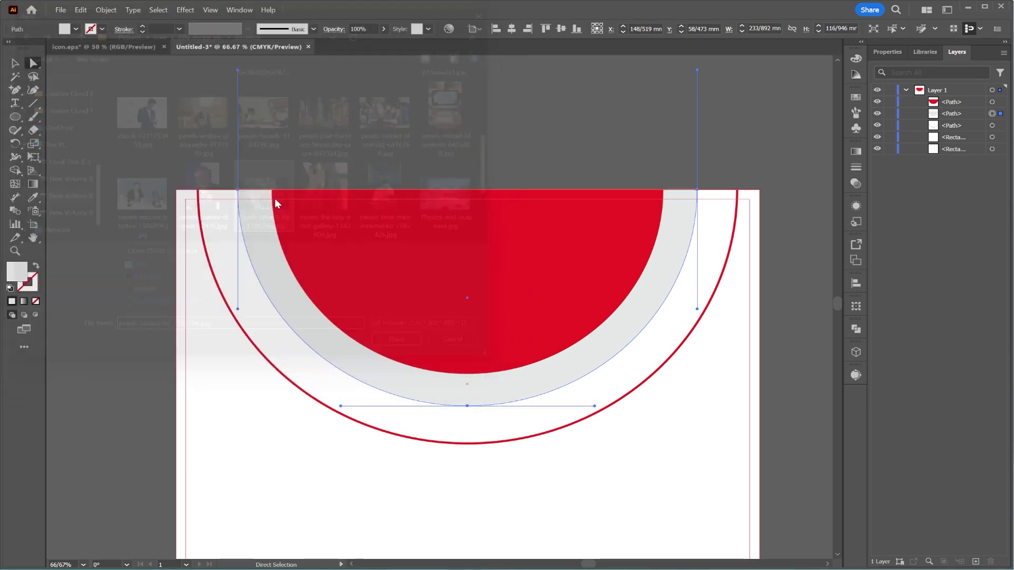
pyautogui.moveTo(229, 173); pyautogui.dragTo(708, 545)
pyautogui.moveTo(584, 365); pyautogui.dragTo(588, 355)
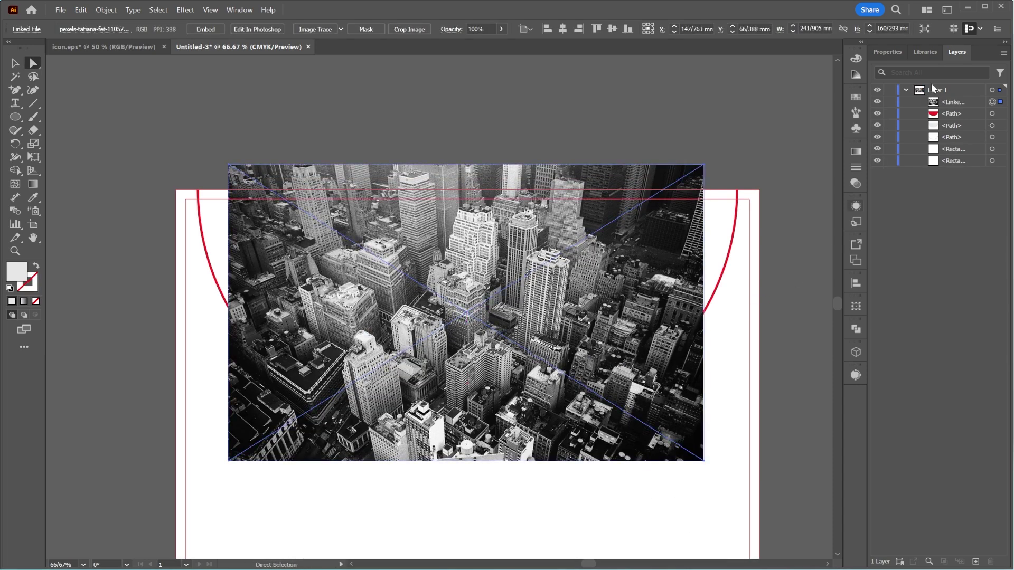
pyautogui.moveTo(953, 102); pyautogui.dragTo(957, 129)
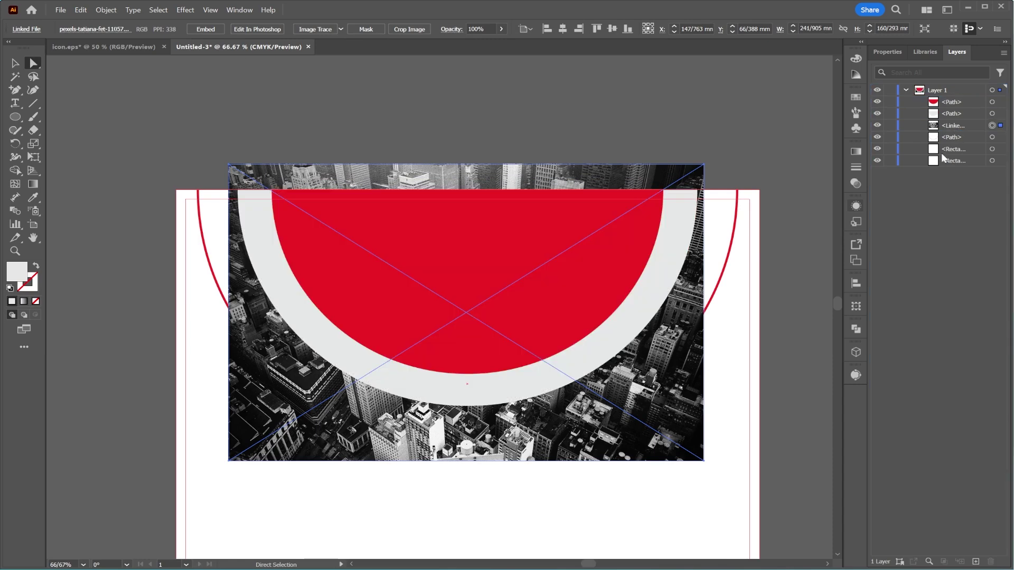
# Clip the city photo to the grey half-circle and set the red half-disc to Darken blending
pyautogui.keyDown('shift'); pyautogui.click(1000, 113); pyautogui.keyUp('shift')
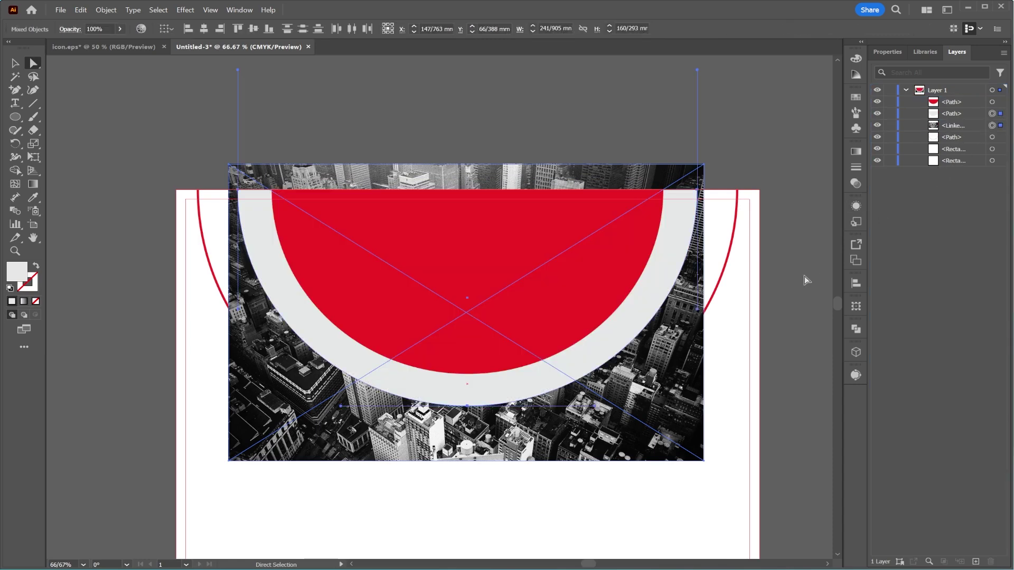
pyautogui.rightClick(687, 234)
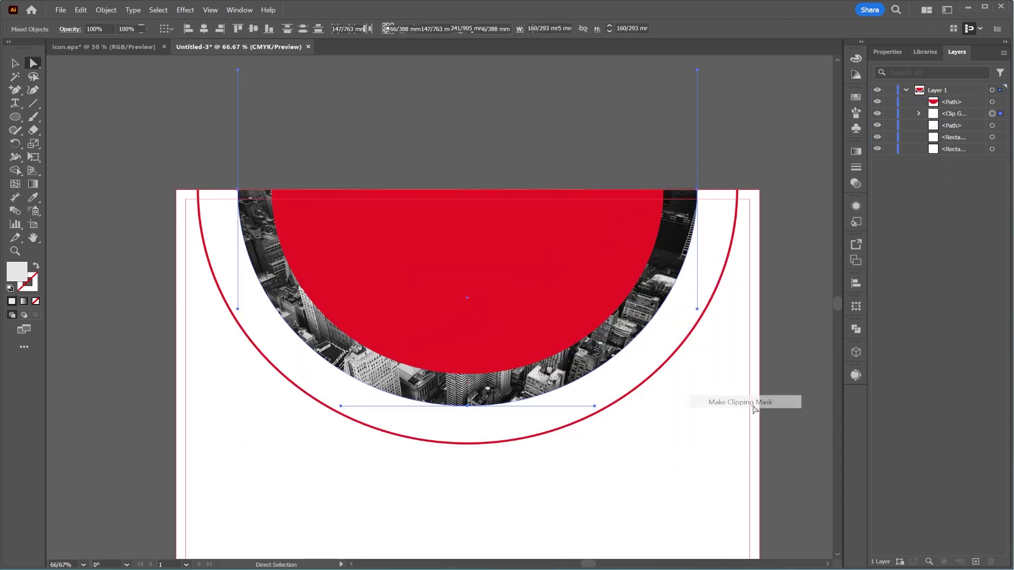
pyautogui.click(1001, 103)
pyautogui.click(856, 183)
pyautogui.click(757, 164)
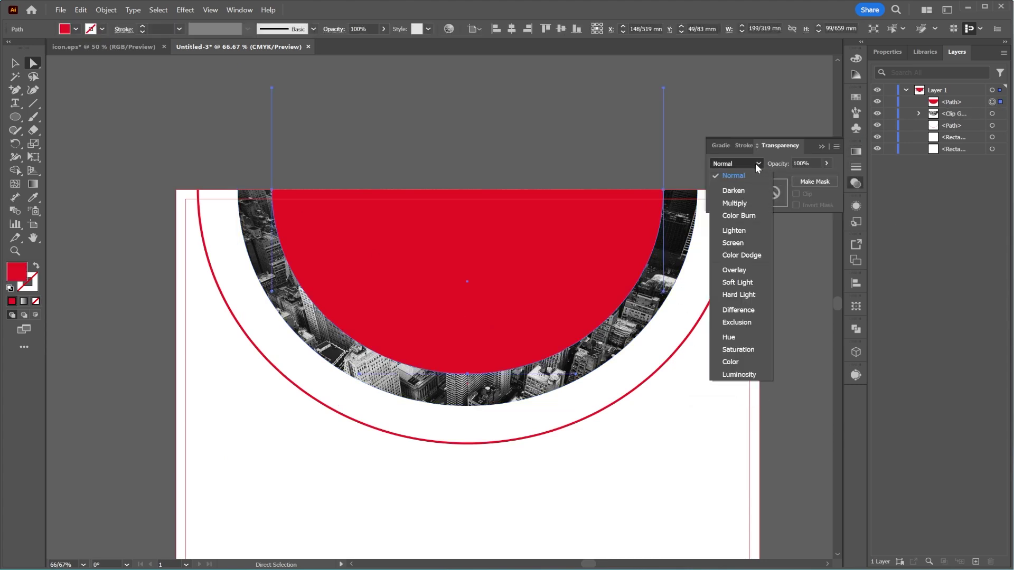
pyautogui.click(745, 190)
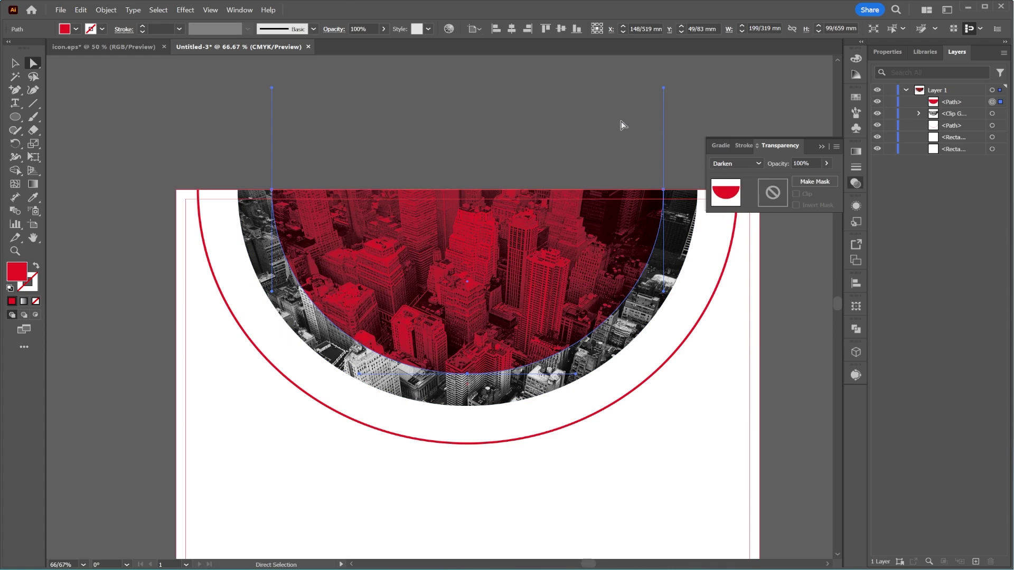
pyautogui.click(750, 262)
pyautogui.click(821, 147)
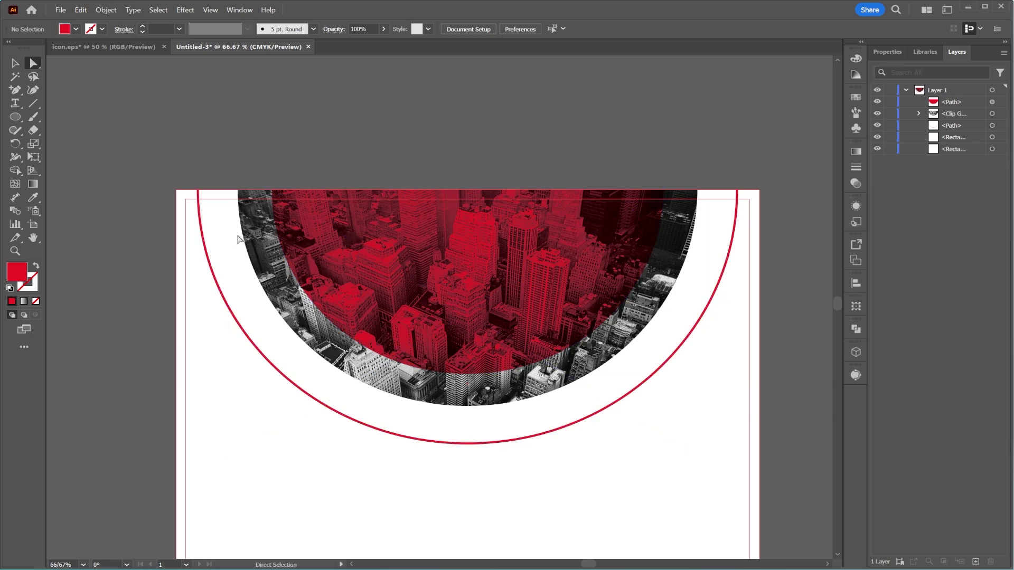
# Copy the colour-palette image from icon.eps and place it, scaled down, left of the artboard
pyautogui.click(87, 46)
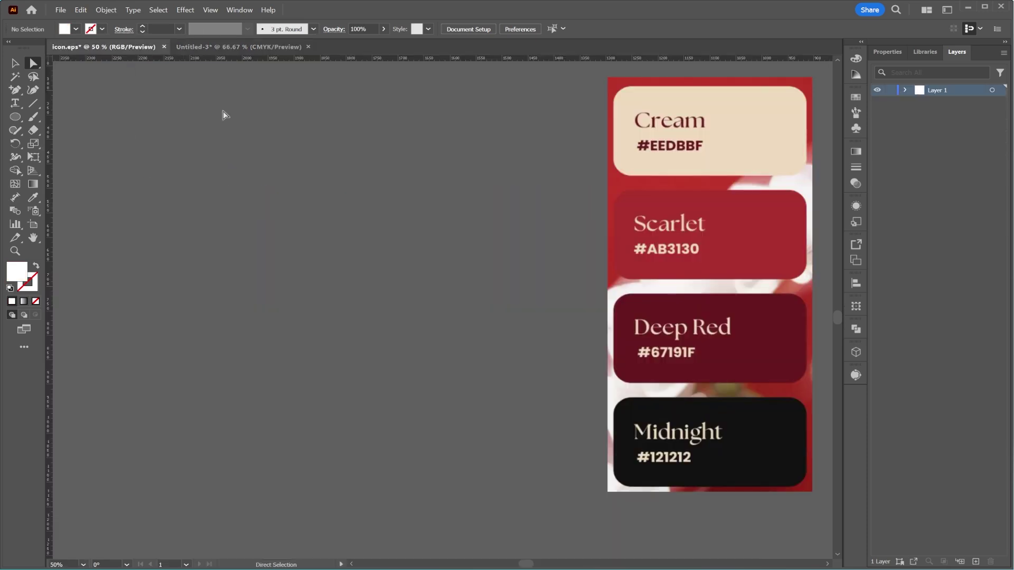
pyautogui.click(725, 232)
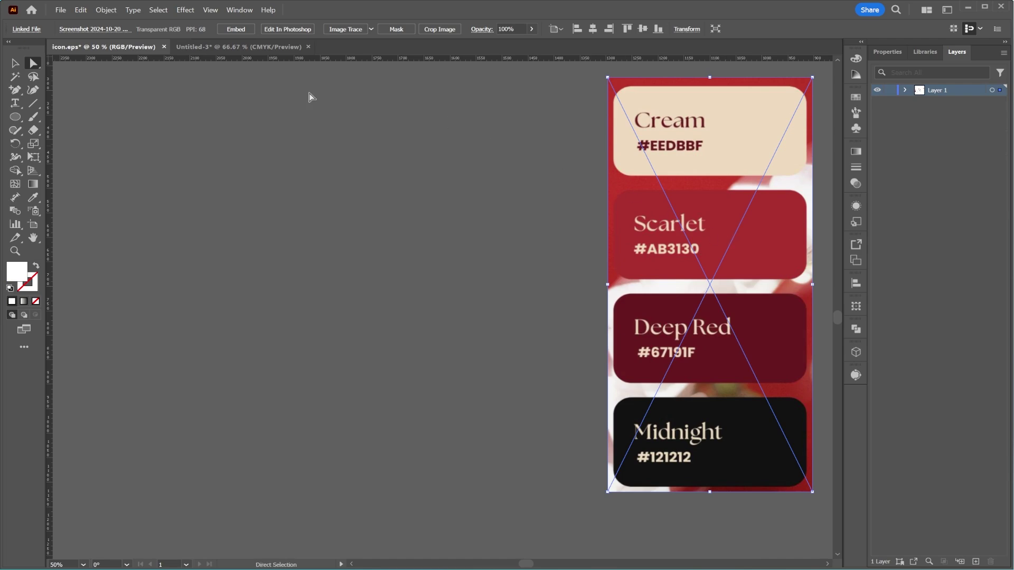
pyautogui.click(237, 47)
pyautogui.hotkey('ctrl', 'v')
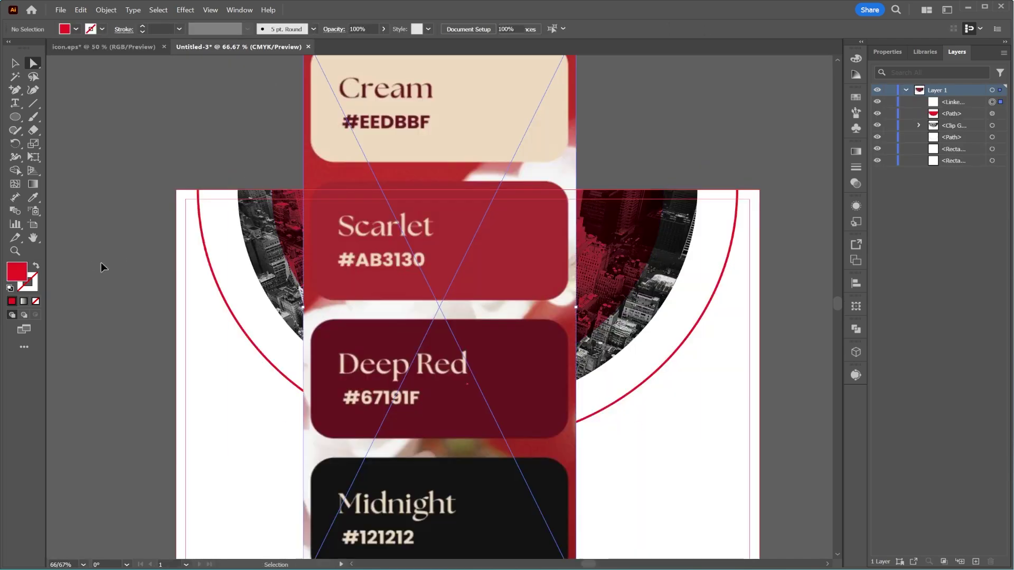
pyautogui.scroll(-1, 391, 293)
pyautogui.moveTo(392, 264); pyautogui.dragTo(103, 237)
pyautogui.moveTo(164, 279); pyautogui.dragTo(145, 275)
pyautogui.press('v')
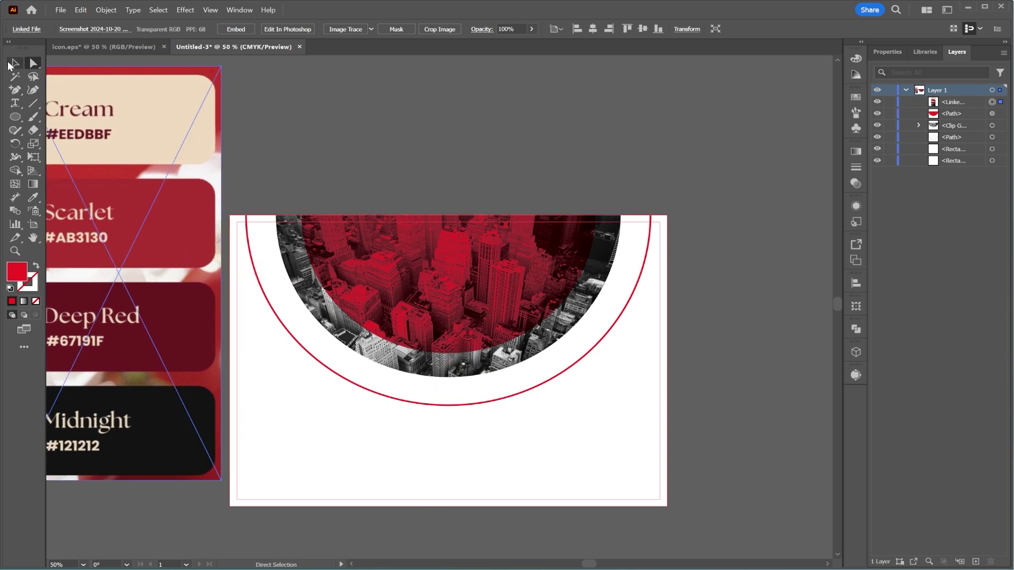
pyautogui.moveTo(221, 276); pyautogui.dragTo(191, 311)
# Recolour the Darken-blended half-disc over the photo to the Scarlet #AB3130 swatch
pyautogui.click(463, 264)
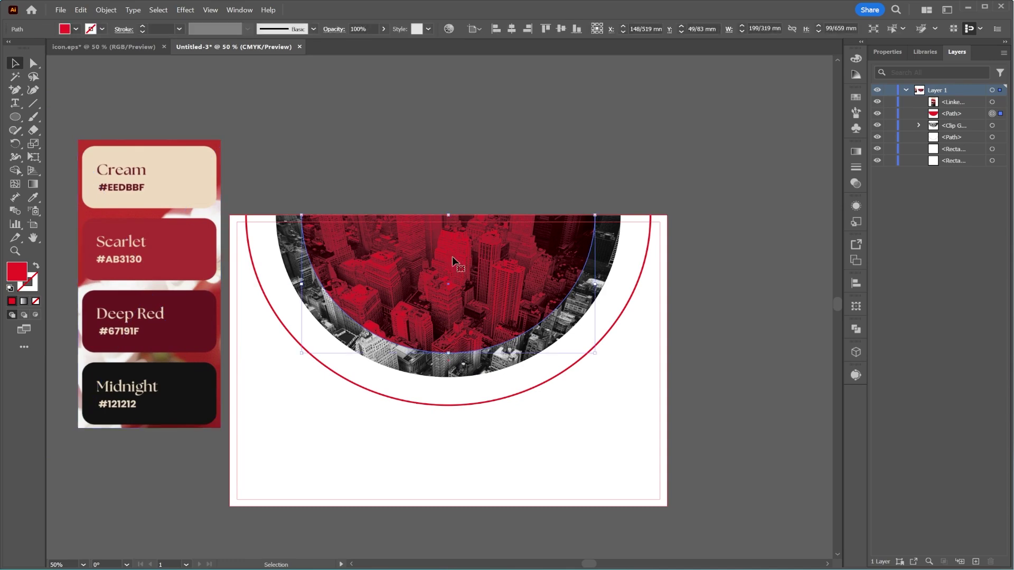
pyautogui.click(32, 200)
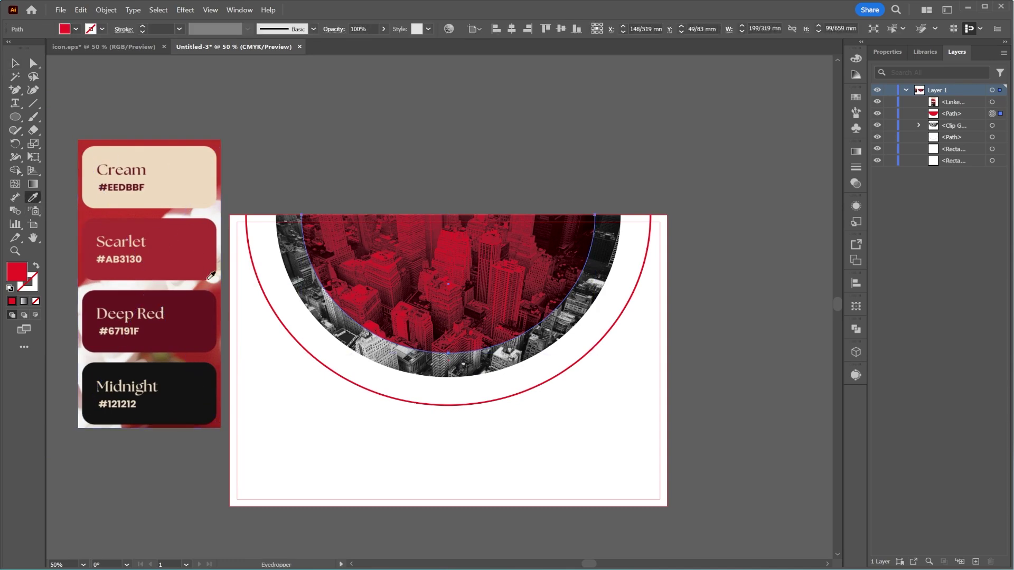
pyautogui.click(197, 304)
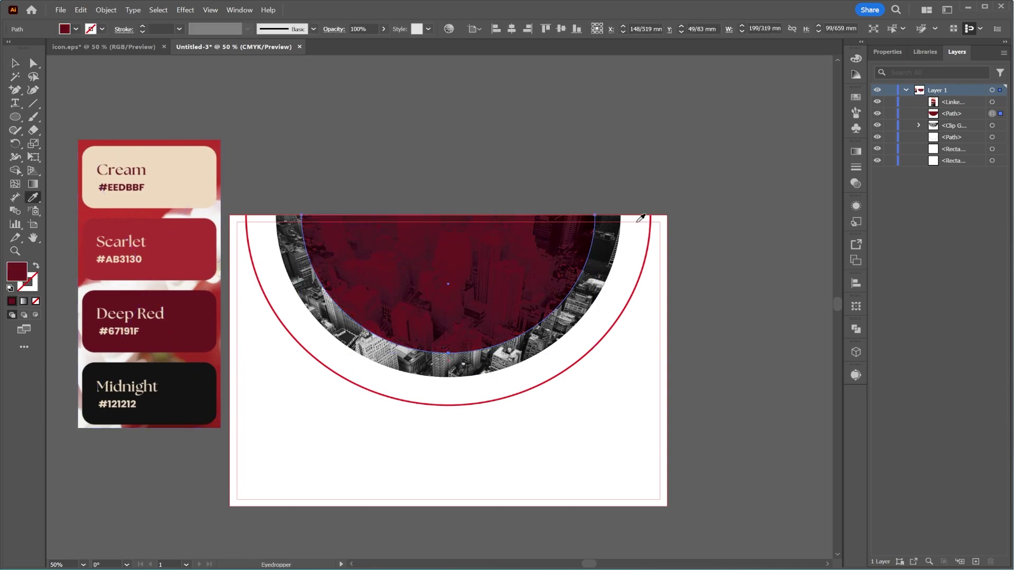
pyautogui.click(855, 183)
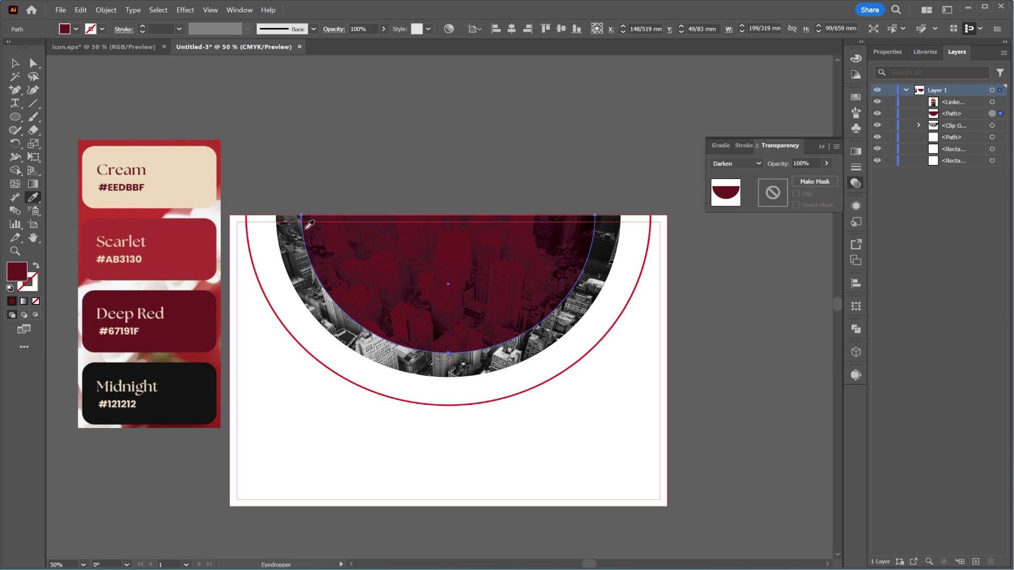
pyautogui.click(207, 243)
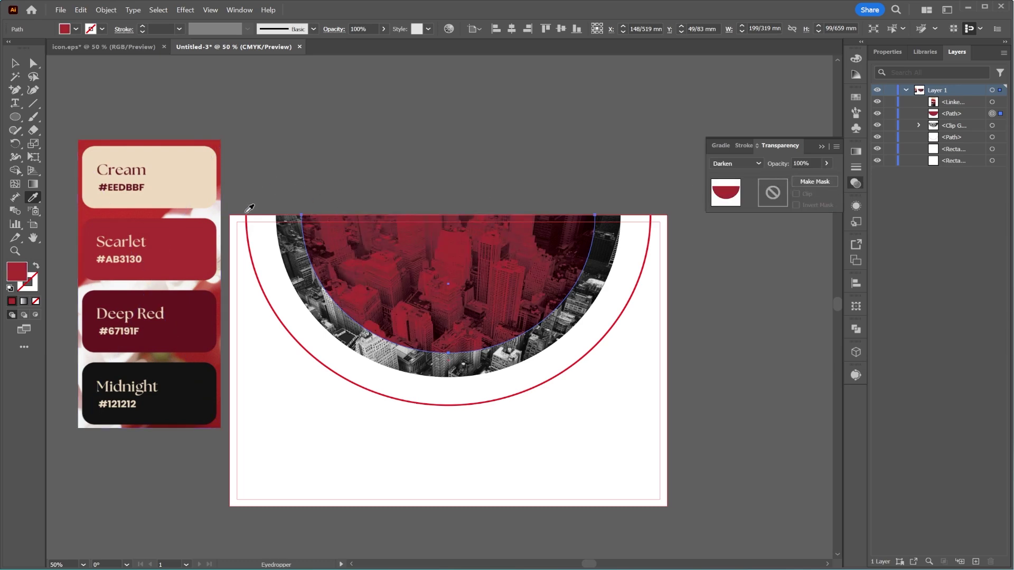
pyautogui.click(15, 62)
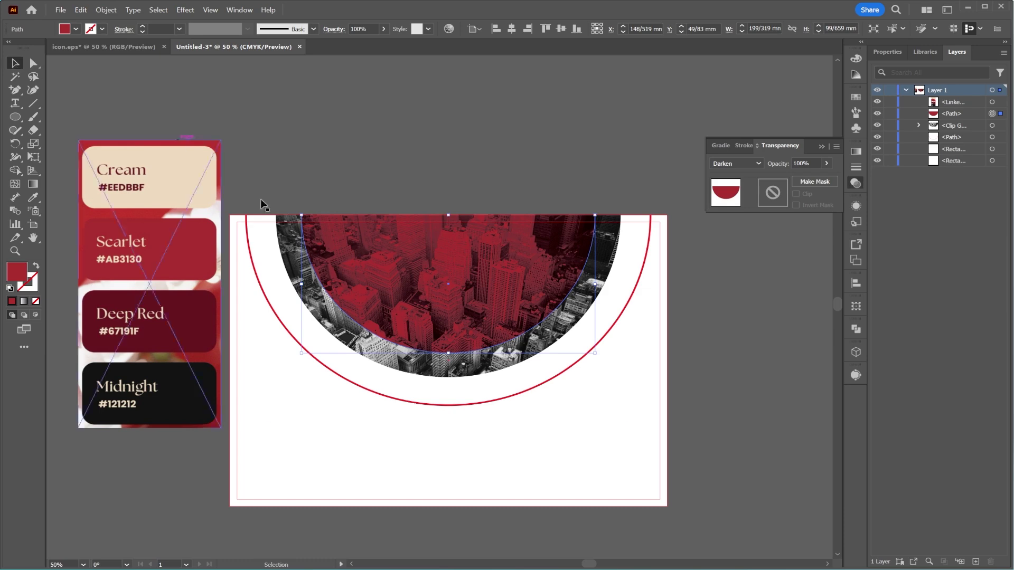
pyautogui.click(415, 405)
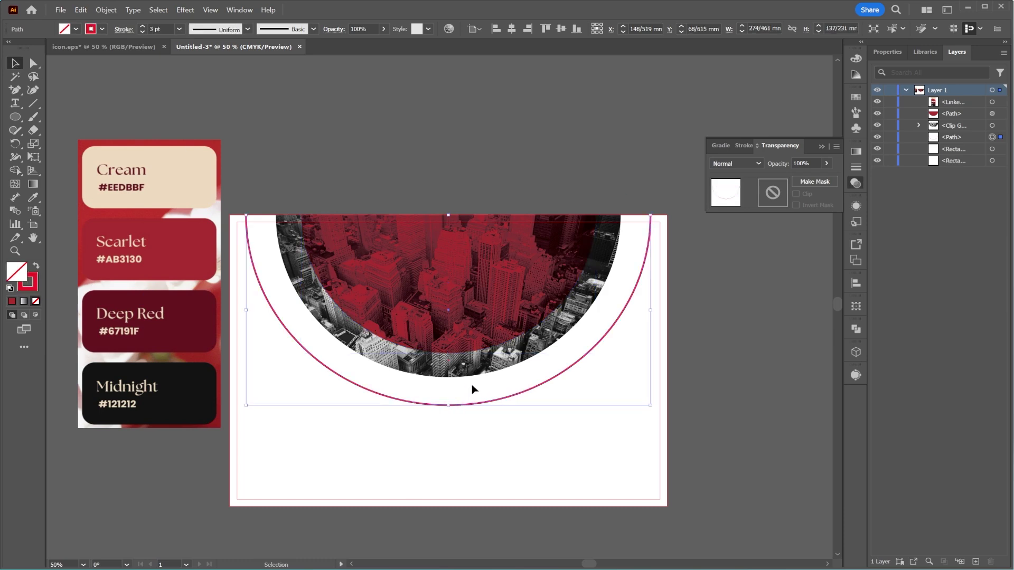
# Give the thin outer arc a Scarlet outline by sampling the swatch and swapping fill and stroke
pyautogui.click(29, 285)
pyautogui.click(32, 198)
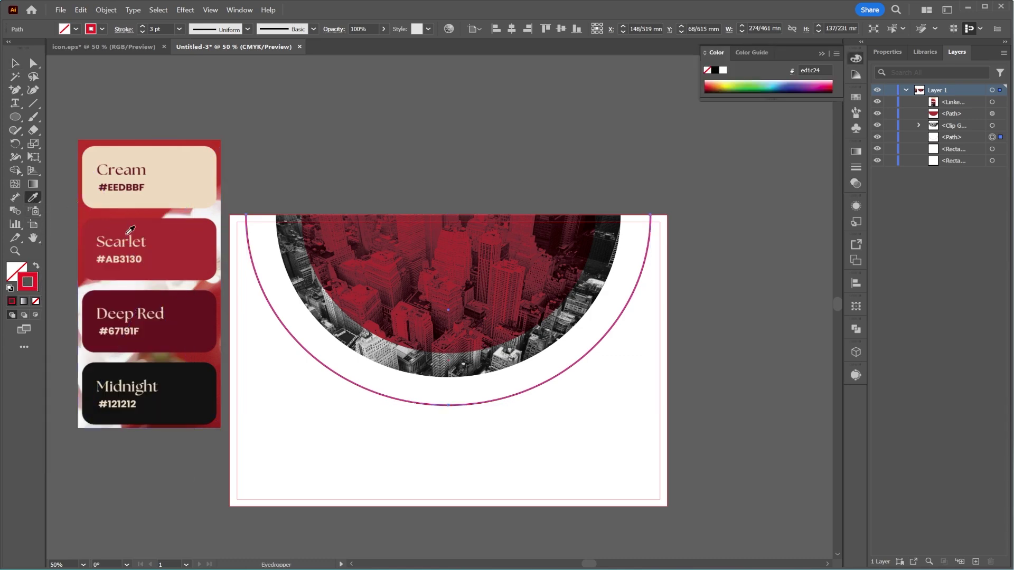
pyautogui.click(173, 234)
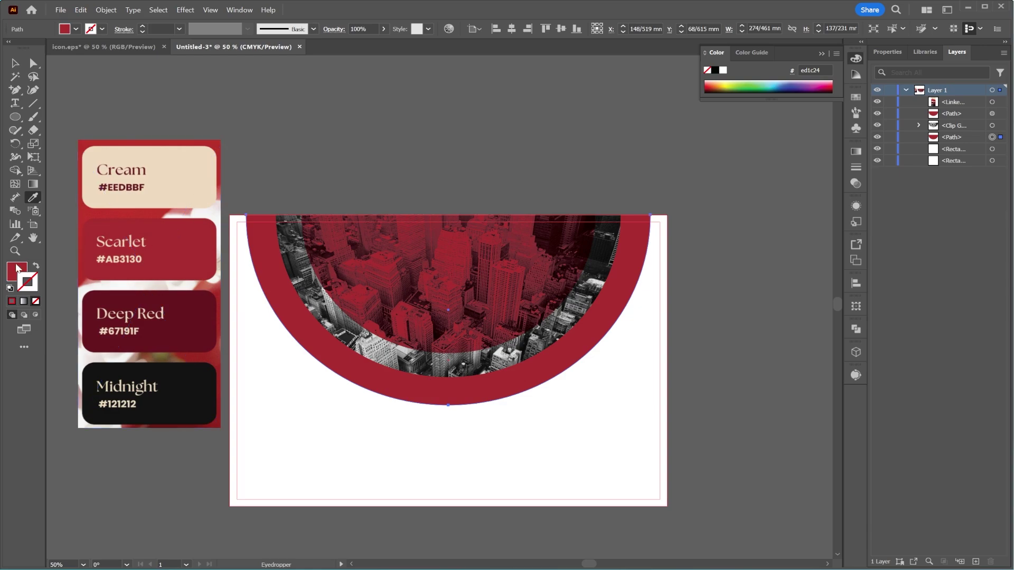
pyautogui.click(35, 267)
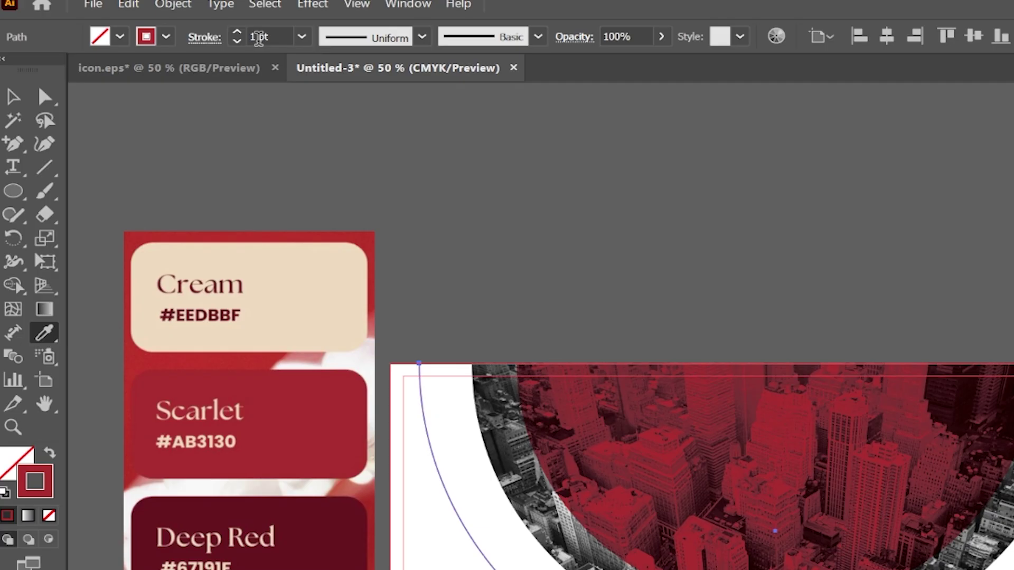
# Set the arc's stroke weight to 50 pt
pyautogui.click(264, 37)
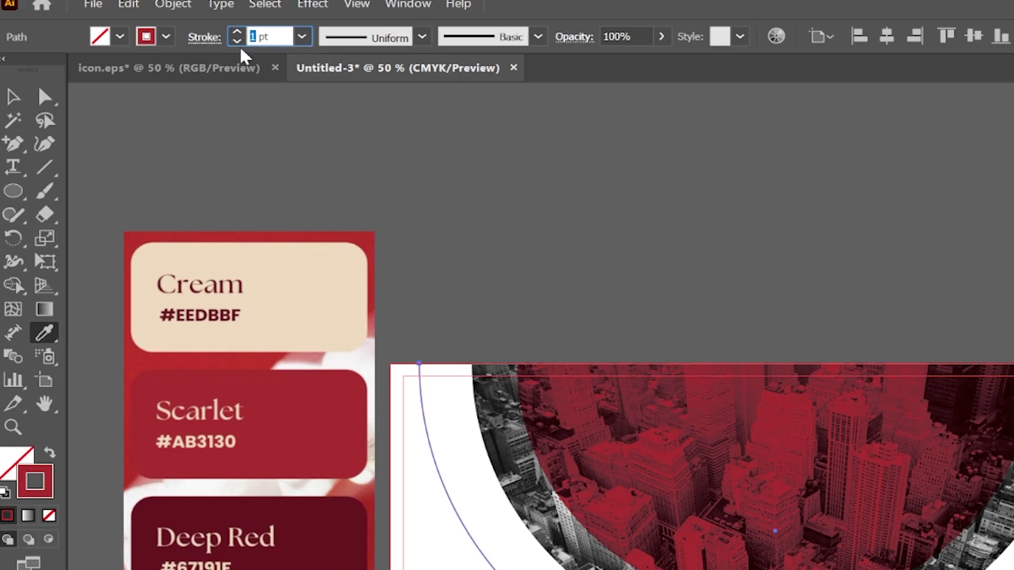
pyautogui.write('50')
pyautogui.press('Tab')
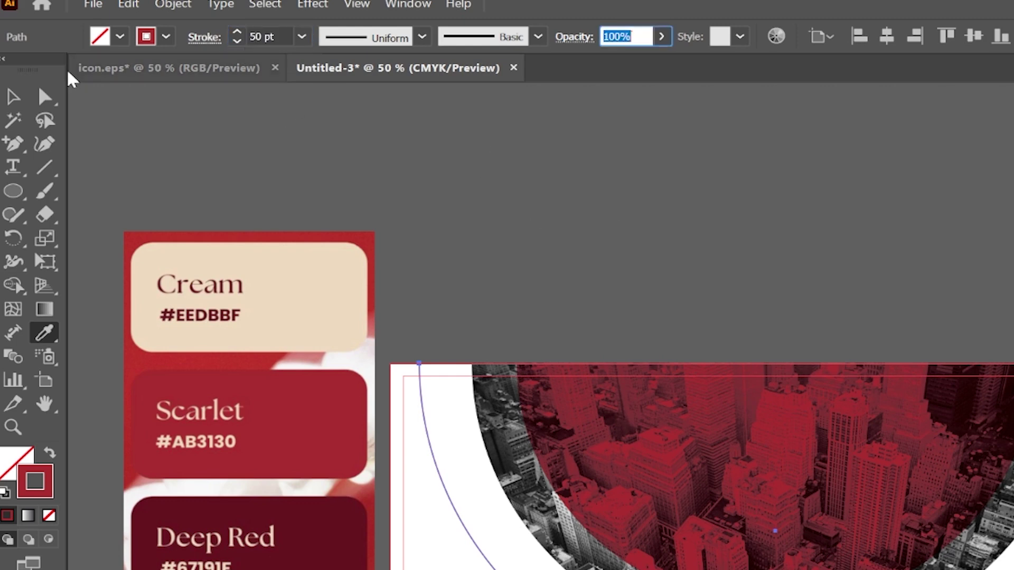
pyautogui.click(14, 97)
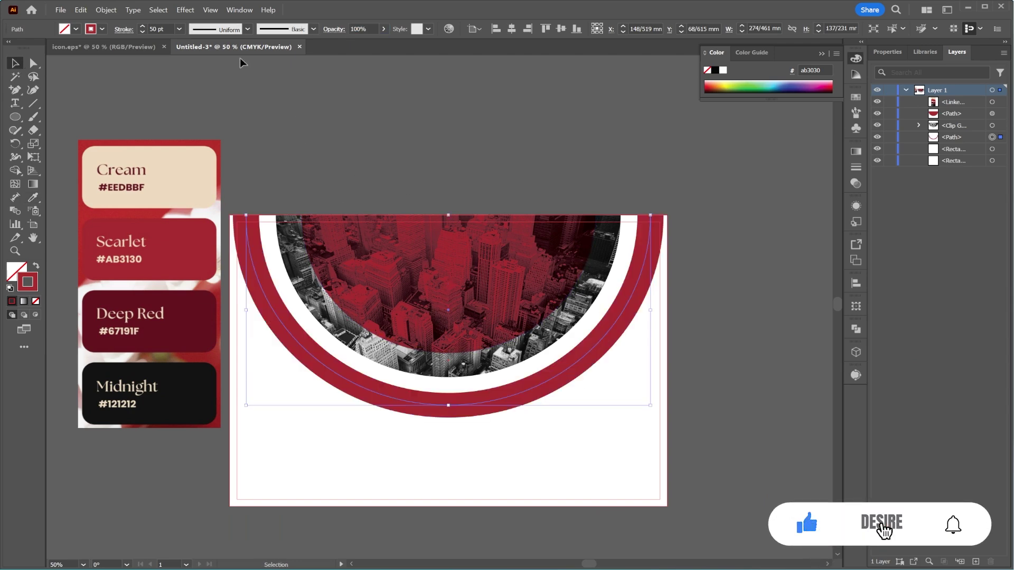
pyautogui.click(209, 10)
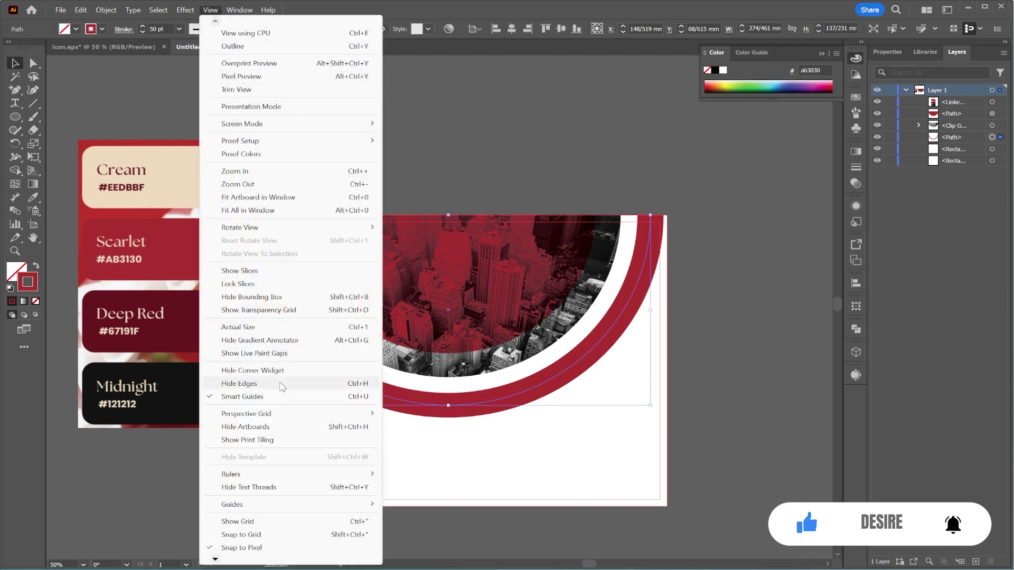
# Show rulers and pull horizontal guides across the photo's upper area
pyautogui.moveTo(304, 474)
pyautogui.click(406, 474)
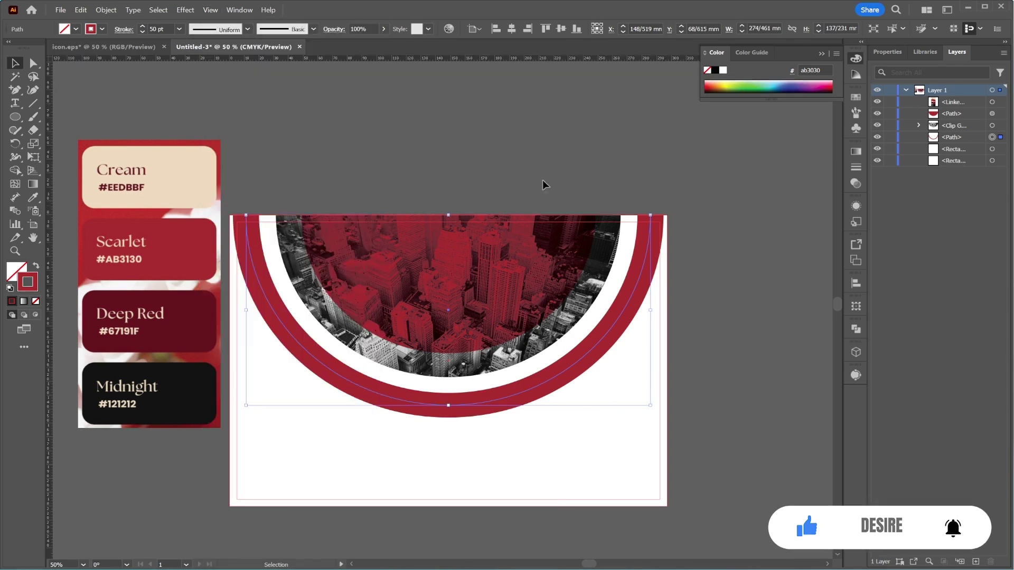
pyautogui.scroll(2, 461, 169)
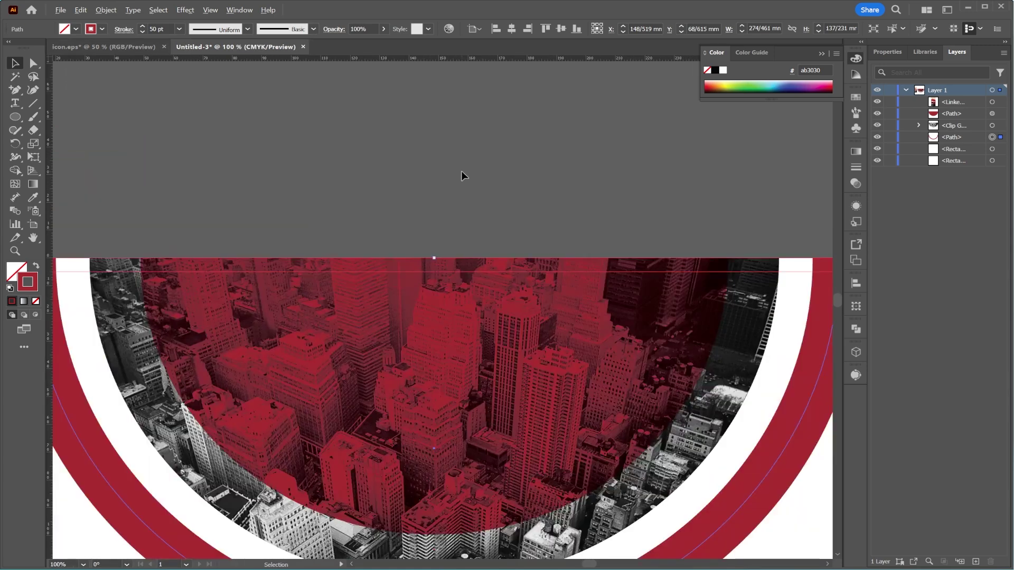
pyautogui.moveTo(493, 223); pyautogui.dragTo(594, 103)
pyautogui.moveTo(386, 58); pyautogui.dragTo(386, 198)
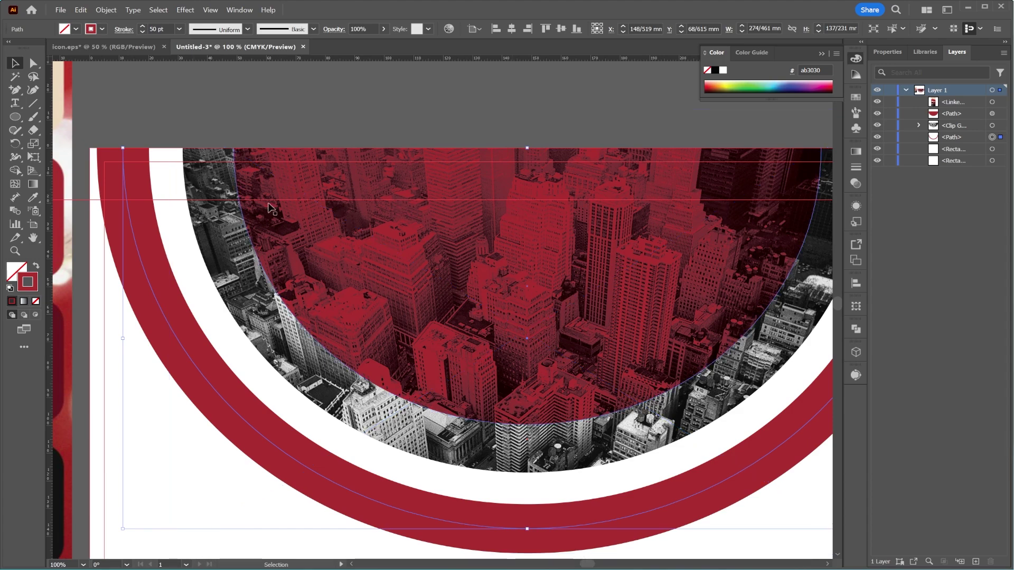
pyautogui.click(204, 205)
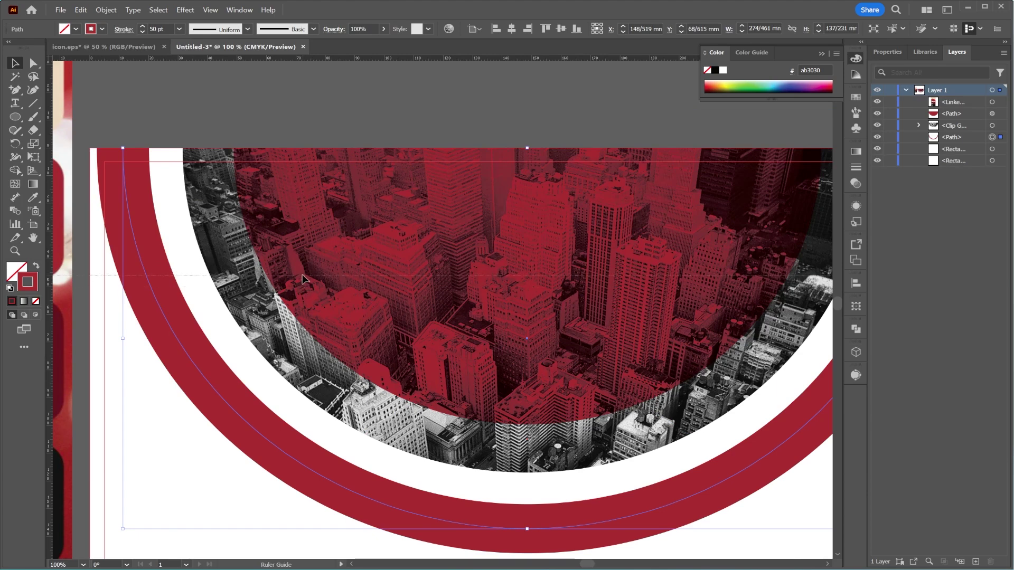
pyautogui.moveTo(302, 274); pyautogui.dragTo(302, 274)
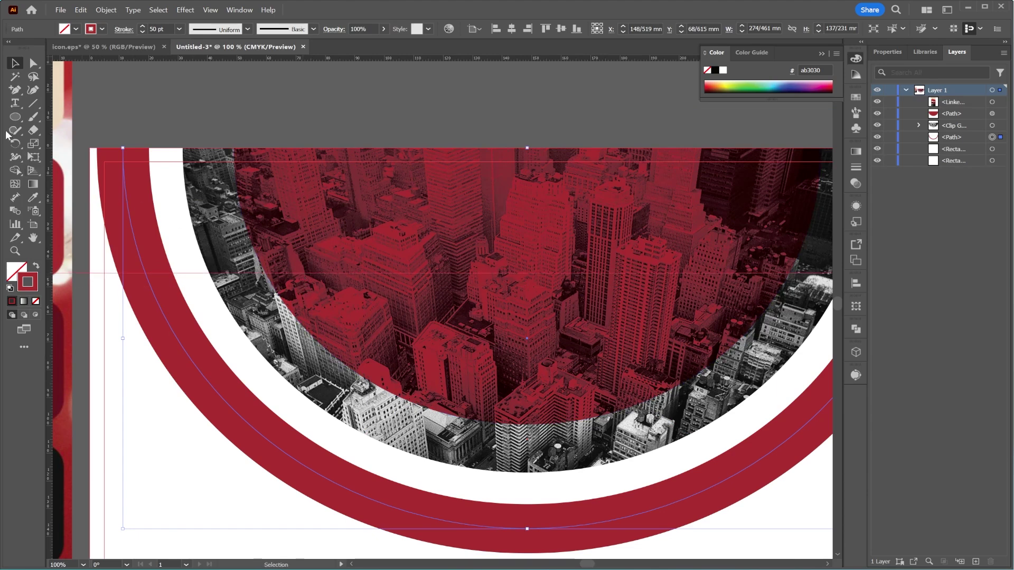
# Add anchor points where the horizontal guide crosses the arc on the left and right sides
pyautogui.moveTo(14, 90); pyautogui.dragTo(65, 105)
pyautogui.scroll(4, 144, 276)
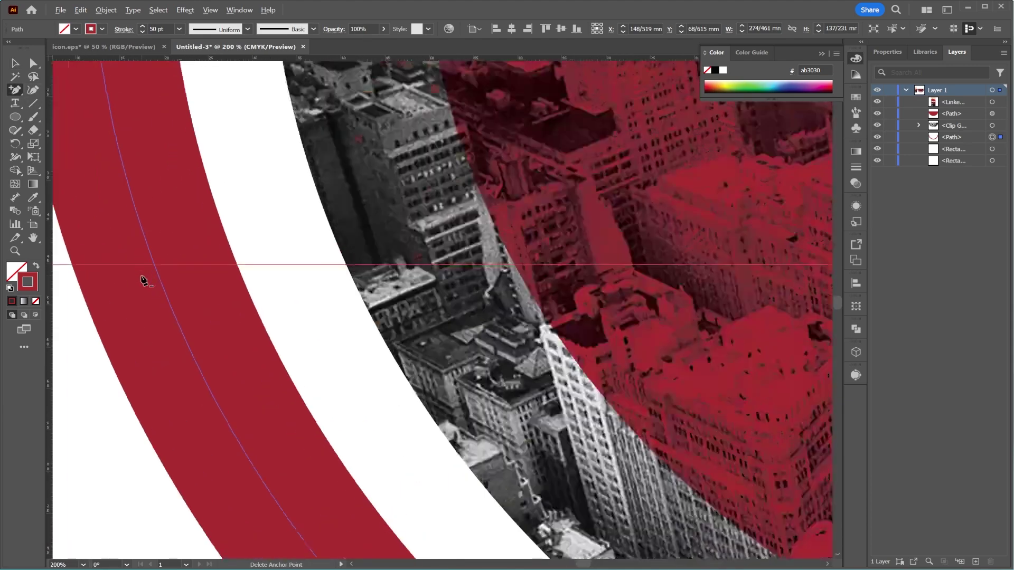
pyautogui.click(156, 263)
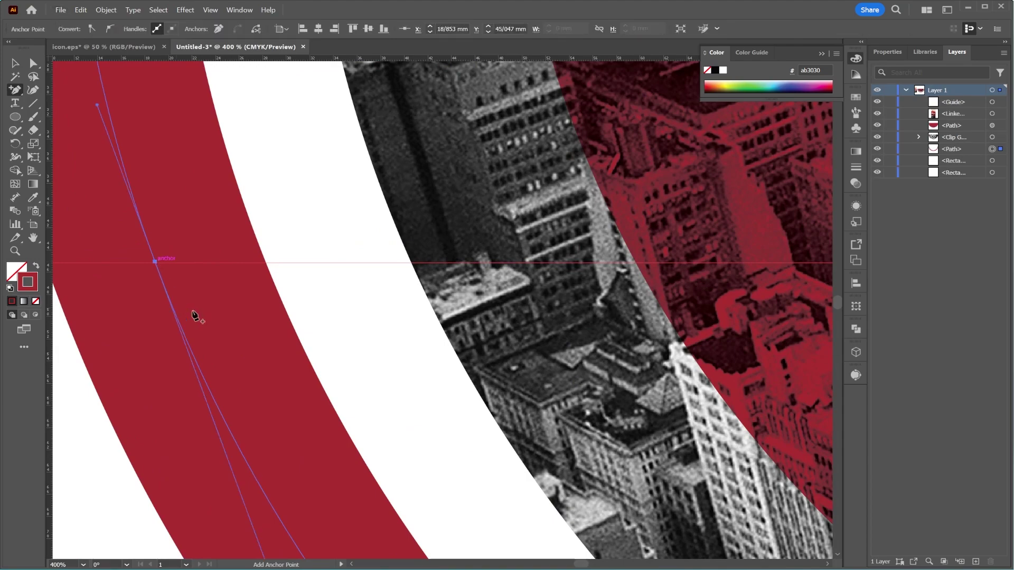
pyautogui.scroll(-5, 216, 314)
pyautogui.scroll(4, 731, 311)
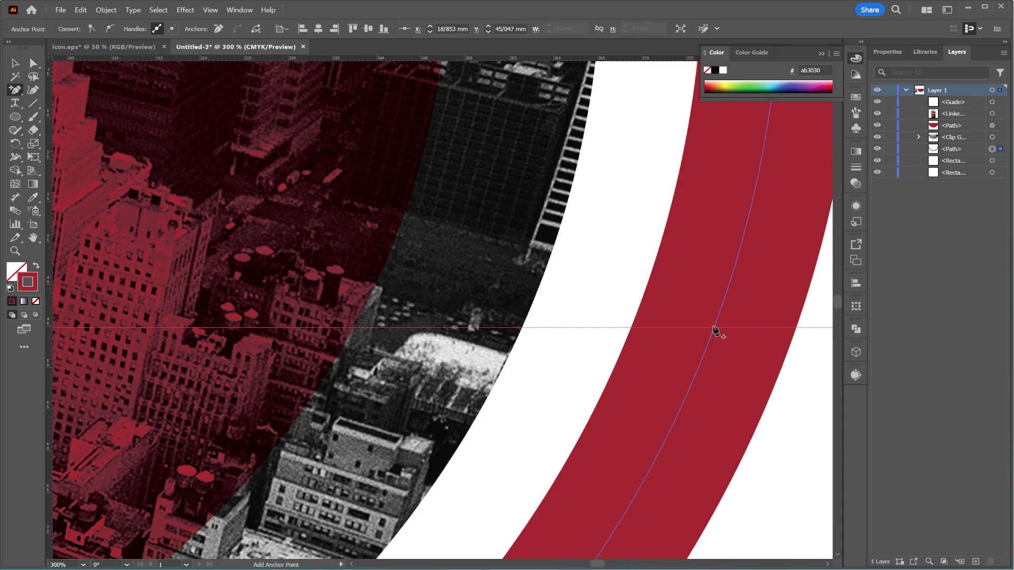
pyautogui.click(714, 330)
pyautogui.scroll(-4, 776, 353)
# Delete the arc's top-right and top-left end points above the guide
pyautogui.click(37, 64)
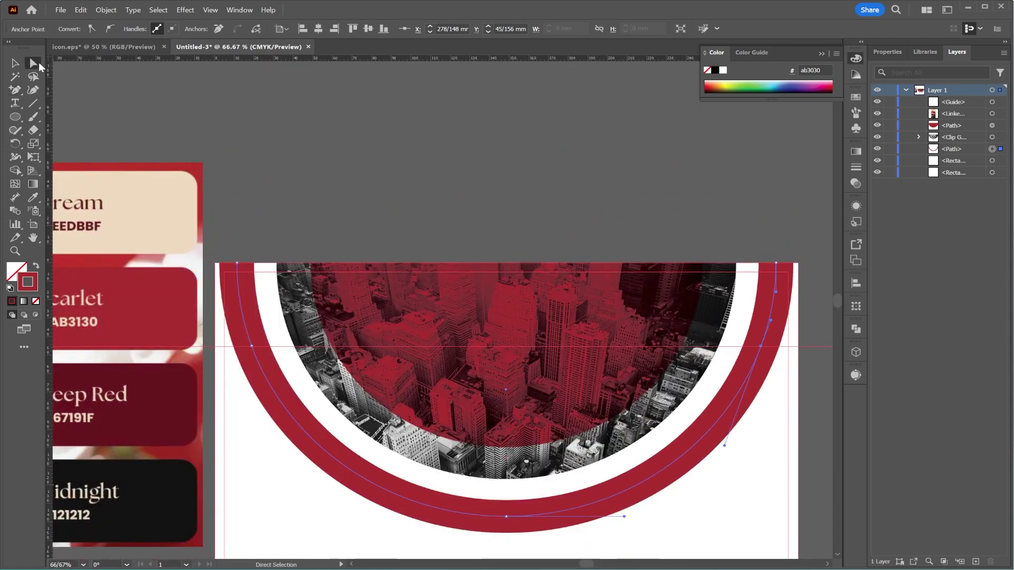
pyautogui.moveTo(794, 244); pyautogui.dragTo(769, 274)
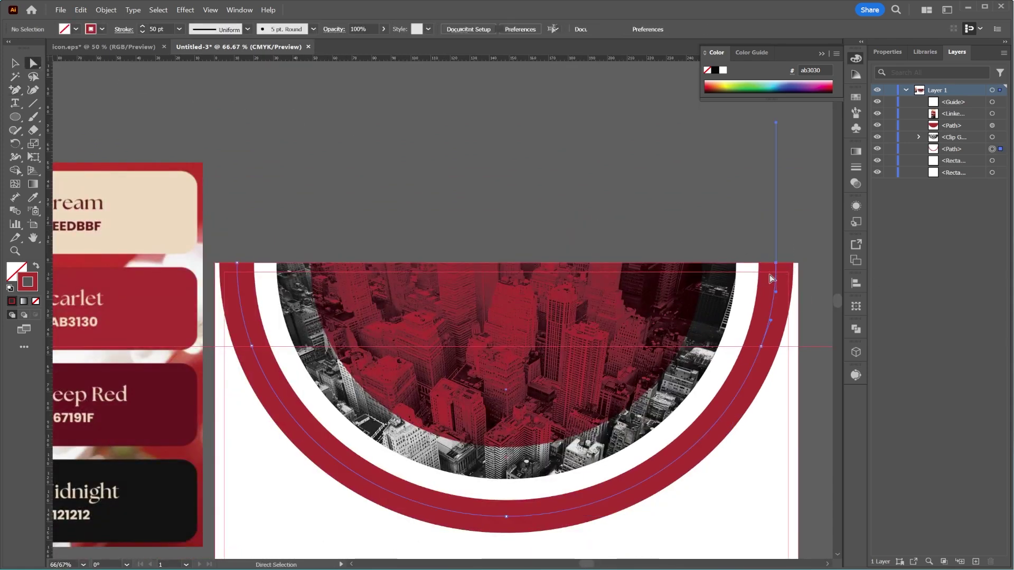
pyautogui.press('Delete')
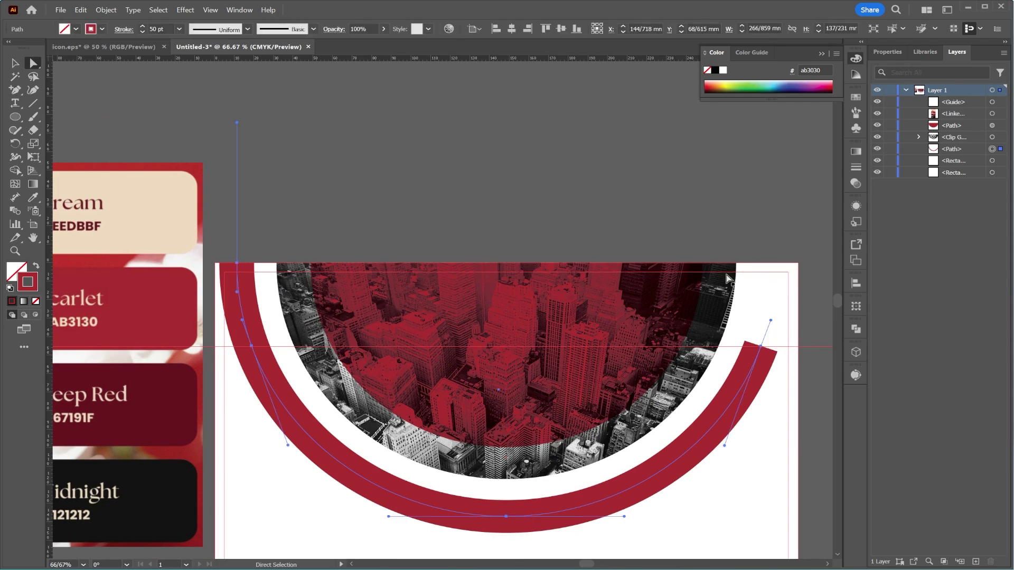
pyautogui.click(222, 274)
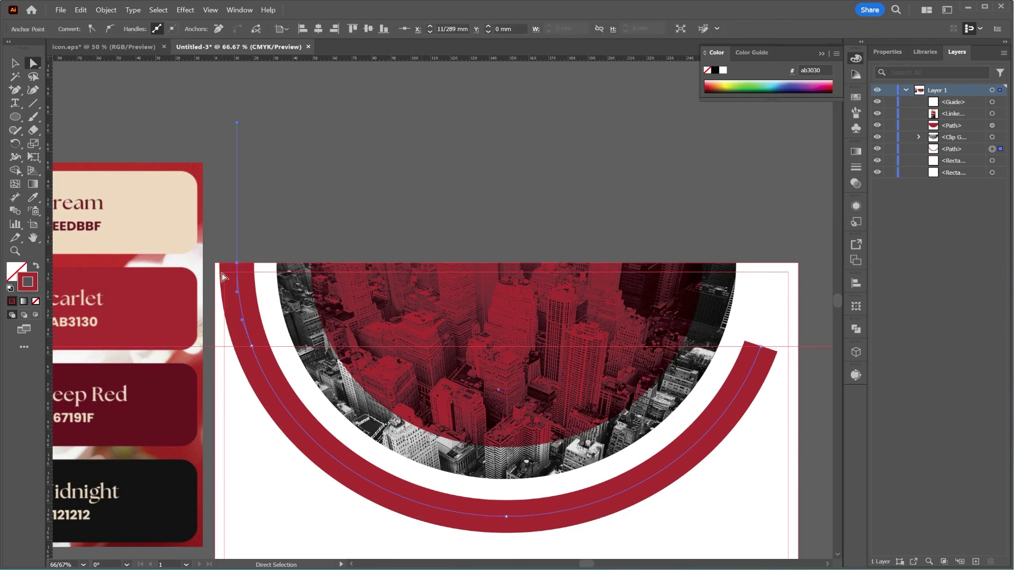
pyautogui.press('Delete')
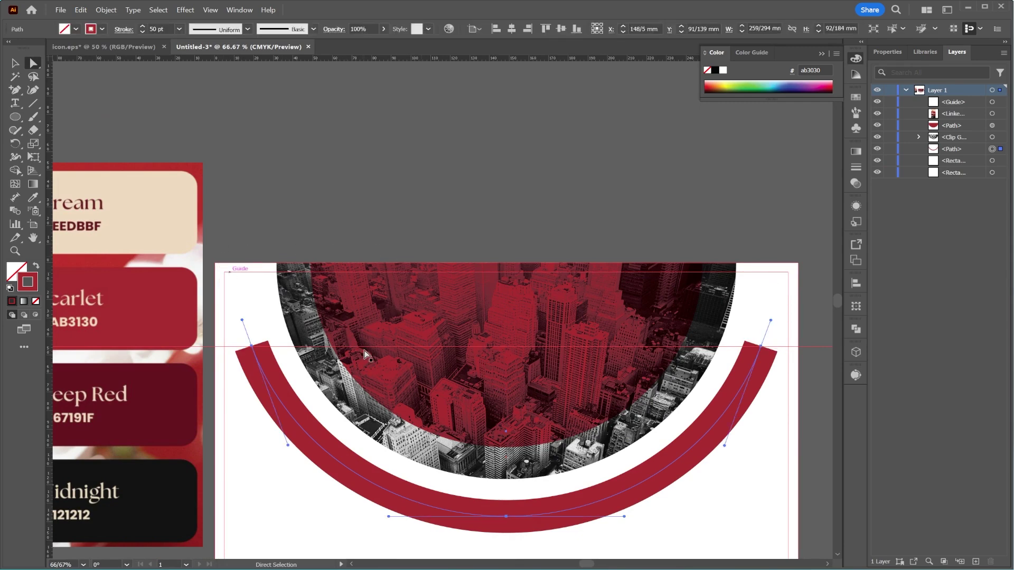
# Give the arc's stroke Round Cap ends
pyautogui.click(124, 30)
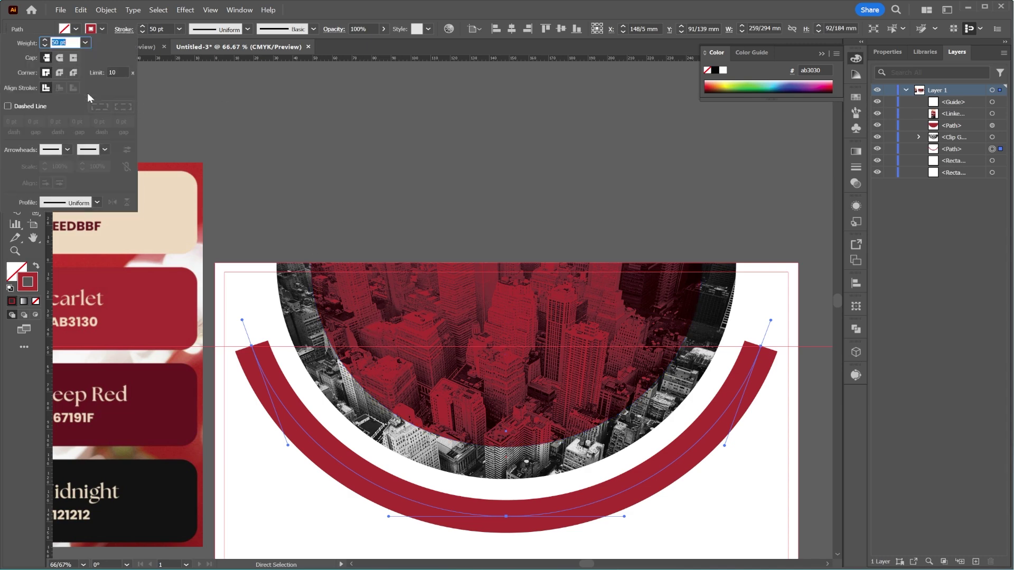
pyautogui.click(59, 58)
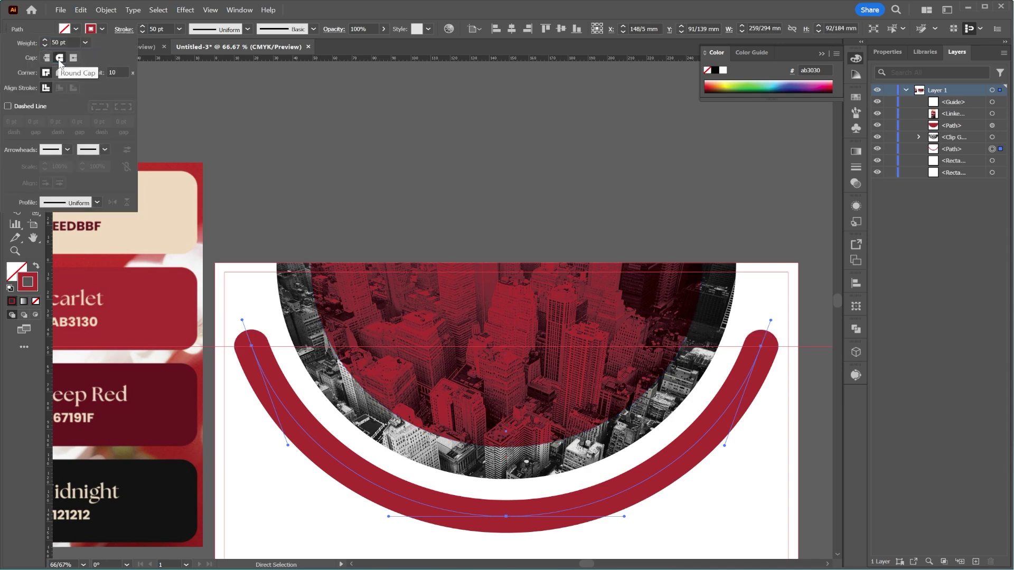
pyautogui.click(277, 139)
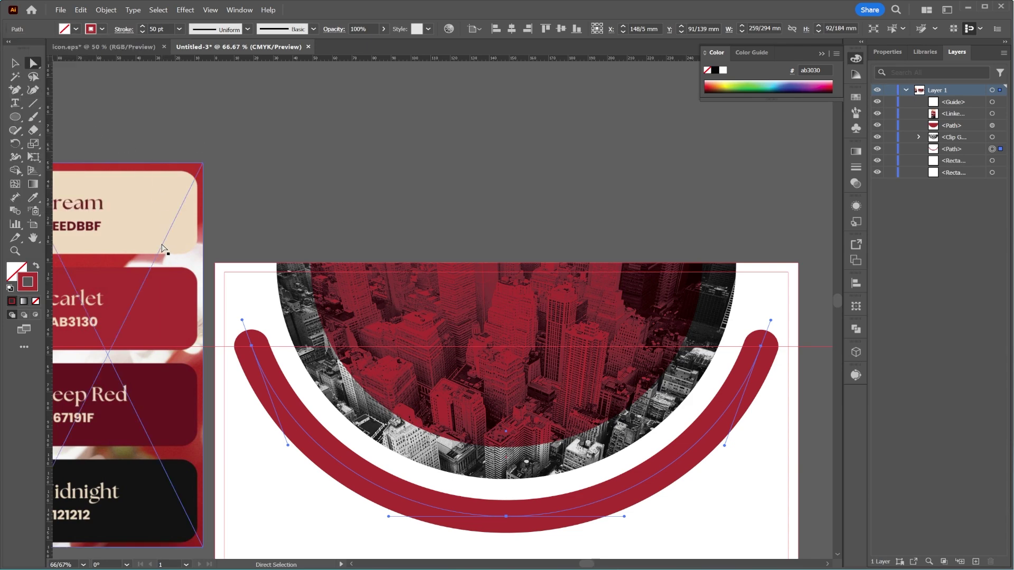
pyautogui.click(161, 217)
# Scale down the colour palette image, park it left of the artboard, and bring the whole artboard into view
pyautogui.click(14, 64)
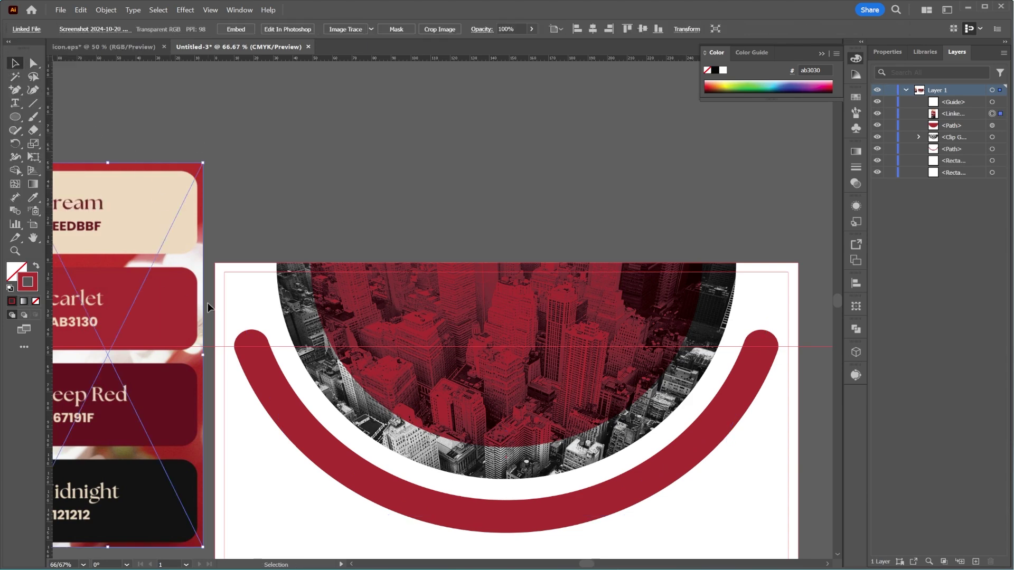
pyautogui.moveTo(205, 356); pyautogui.dragTo(173, 349)
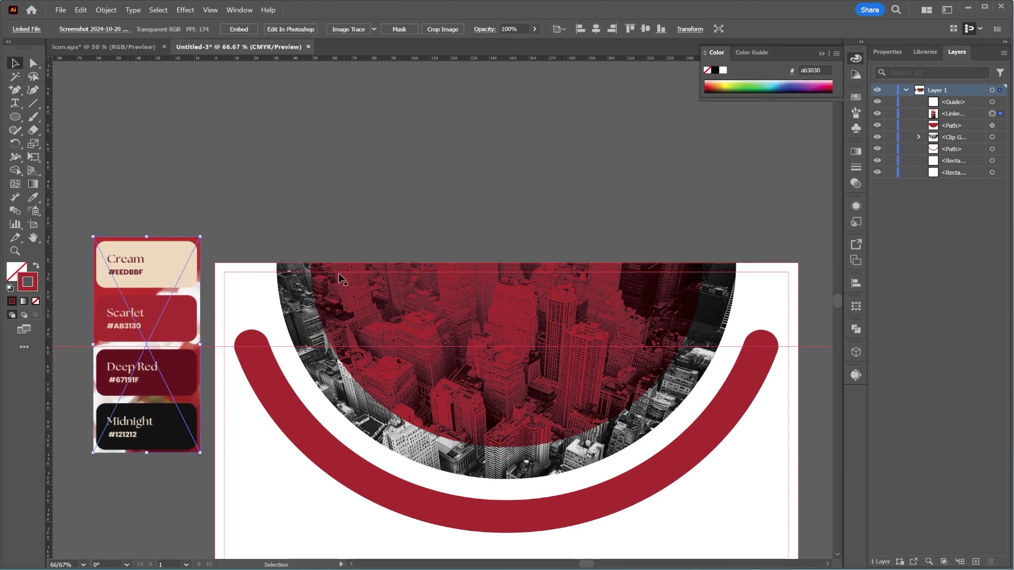
pyautogui.click(429, 220)
pyautogui.press('space')
pyautogui.moveTo(559, 317); pyautogui.dragTo(562, 148)
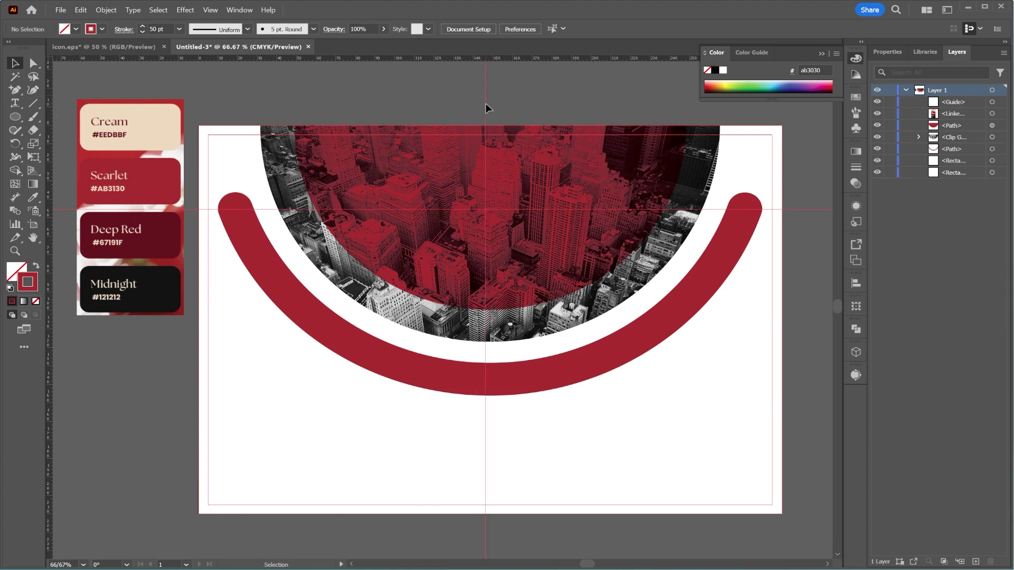
# Unlock the guides and horizontally centre the vertical guide on the artboard
pyautogui.rightClick(486, 103)
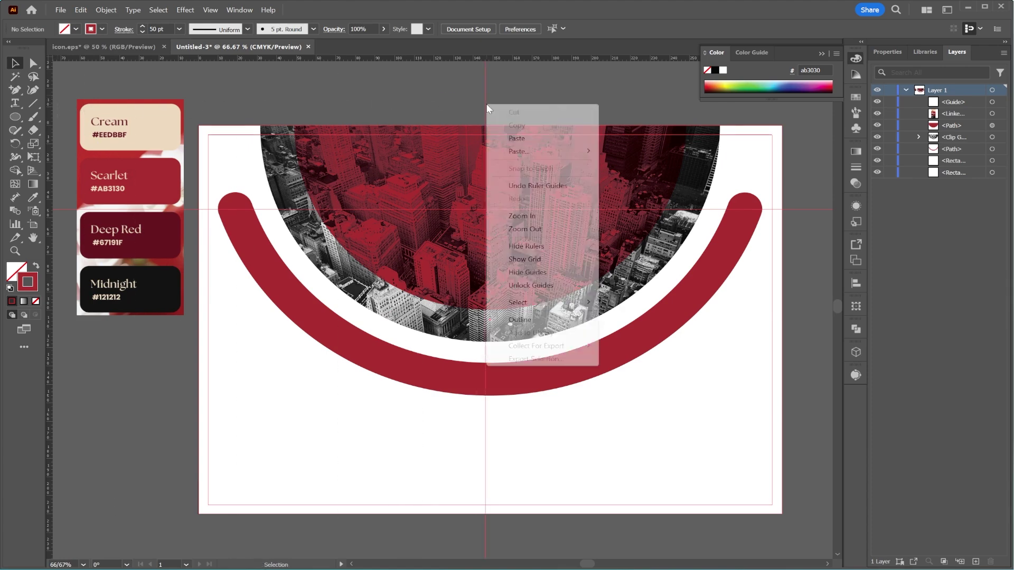
pyautogui.click(539, 285)
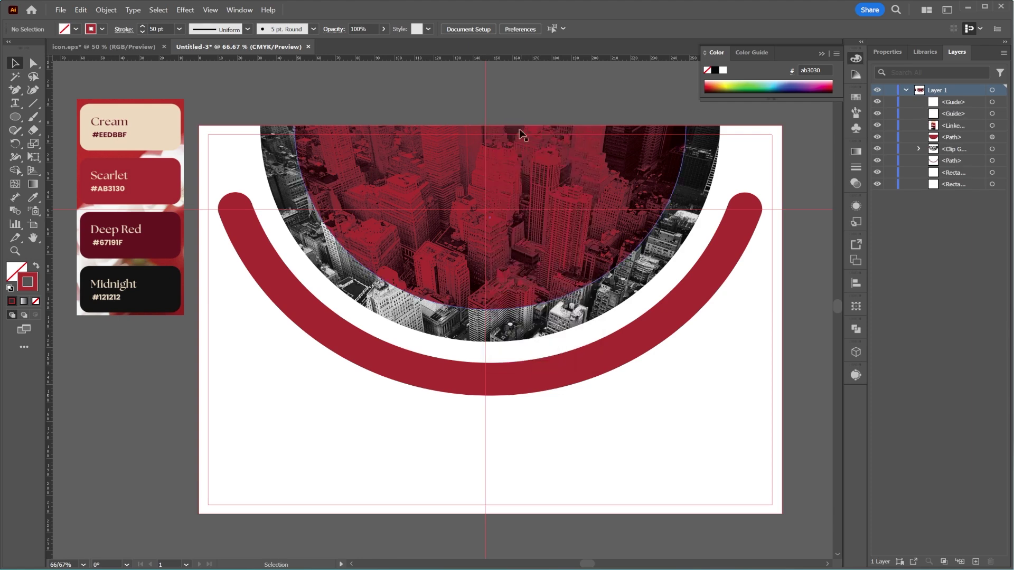
pyautogui.click(485, 94)
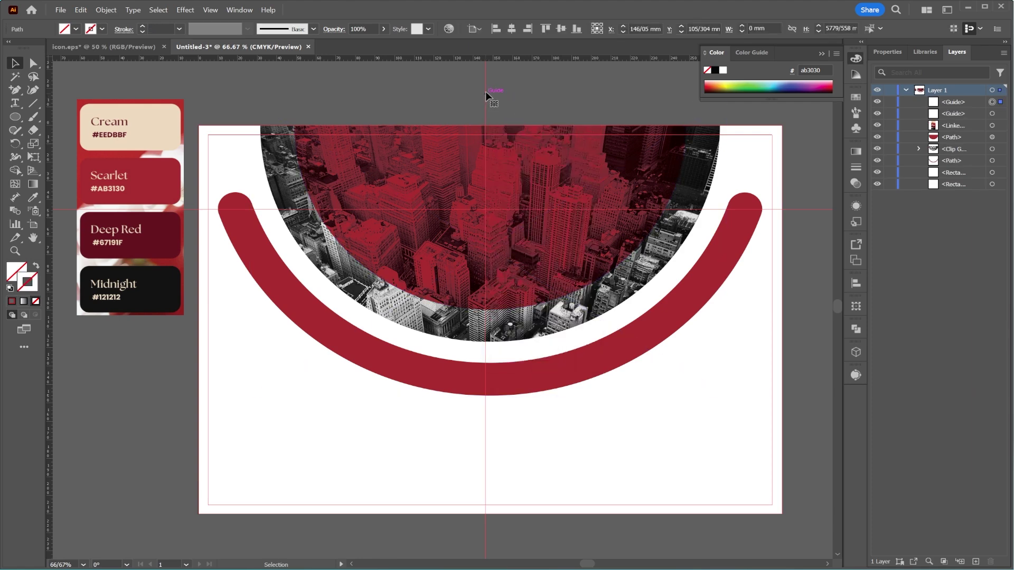
pyautogui.click(511, 28)
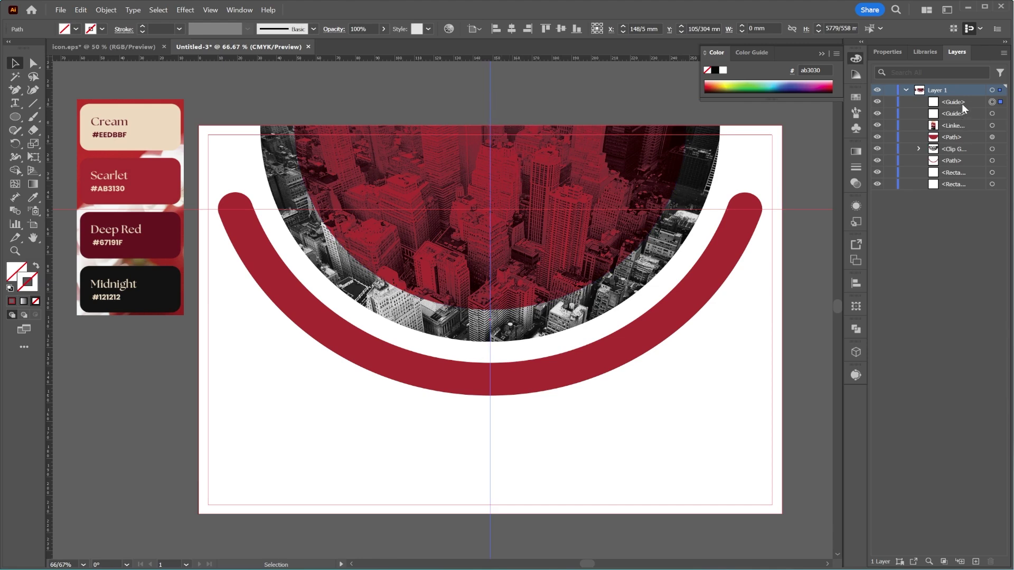
pyautogui.moveTo(962, 104); pyautogui.dragTo(953, 168)
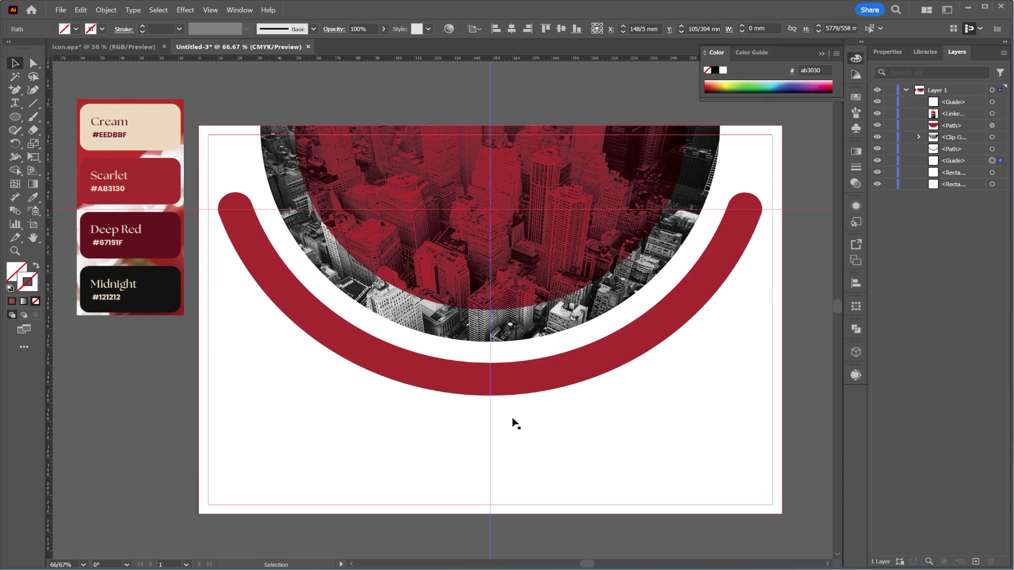
# Drag the horizontal guide off the artboard and restore the Layers panel
pyautogui.moveTo(816, 208); pyautogui.dragTo(654, 61)
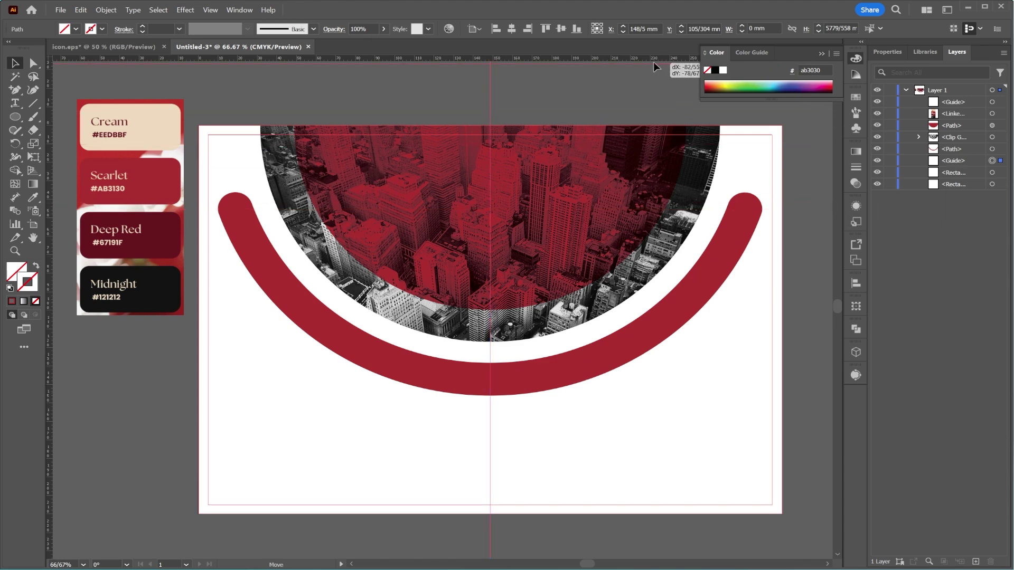
pyautogui.click(728, 195)
pyautogui.click(818, 52)
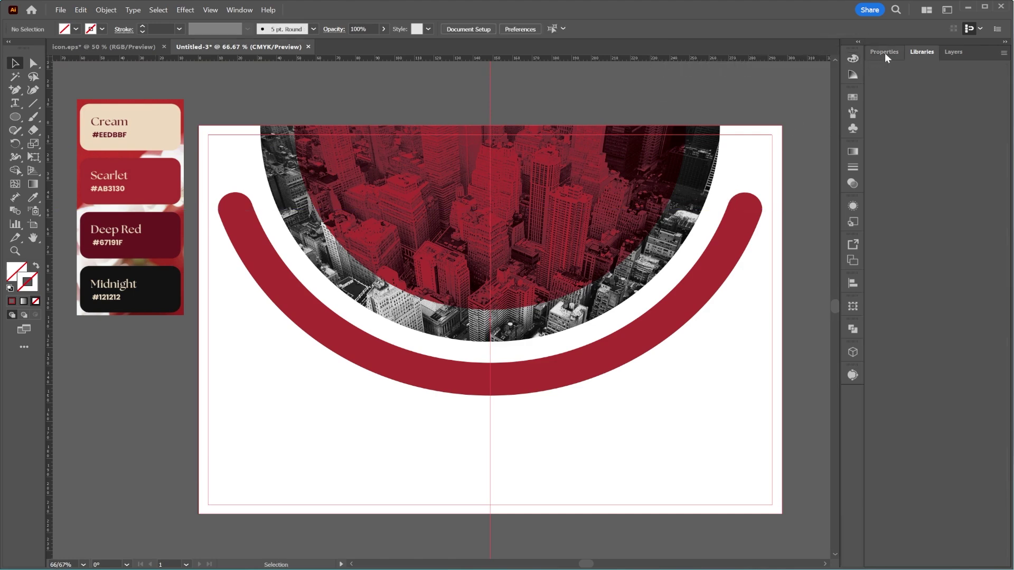
pyautogui.click(953, 52)
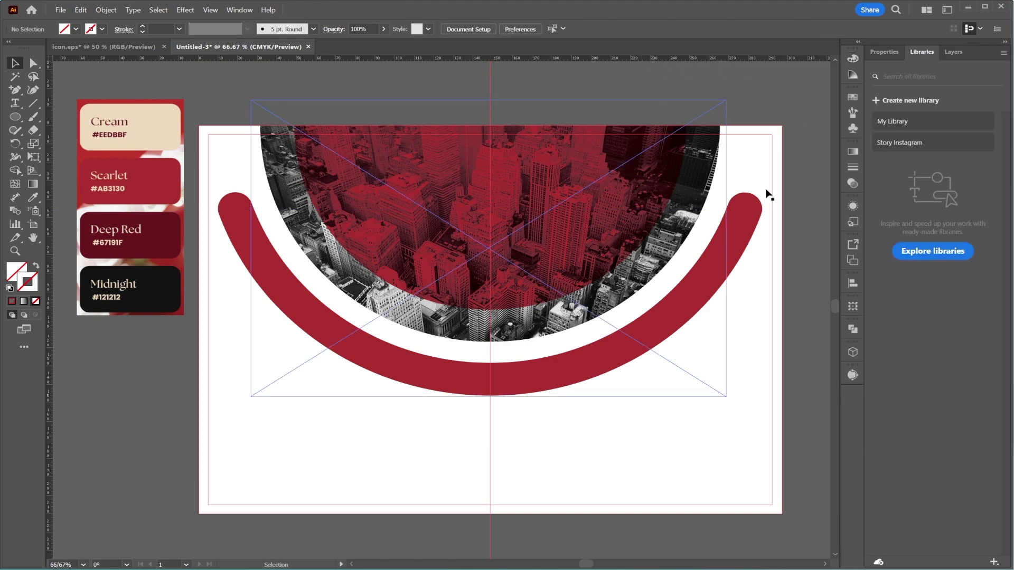
pyautogui.click(951, 52)
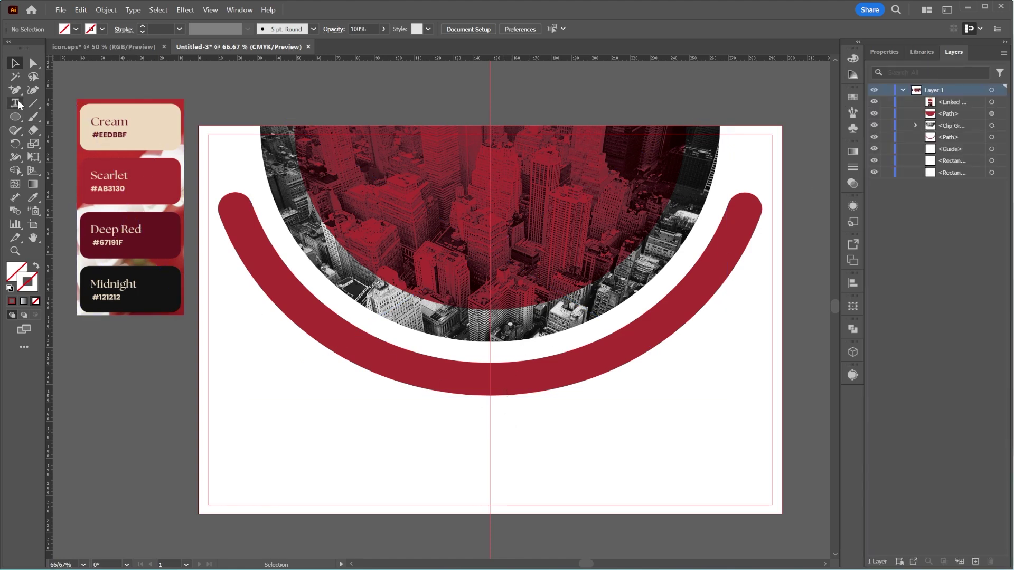
# Bring the WE IMPROVE YOUR BUSINESS headline from icon.eps and place it below the arc, right of centre
pyautogui.click(104, 48)
pyautogui.hscroll(3, 491, 325)
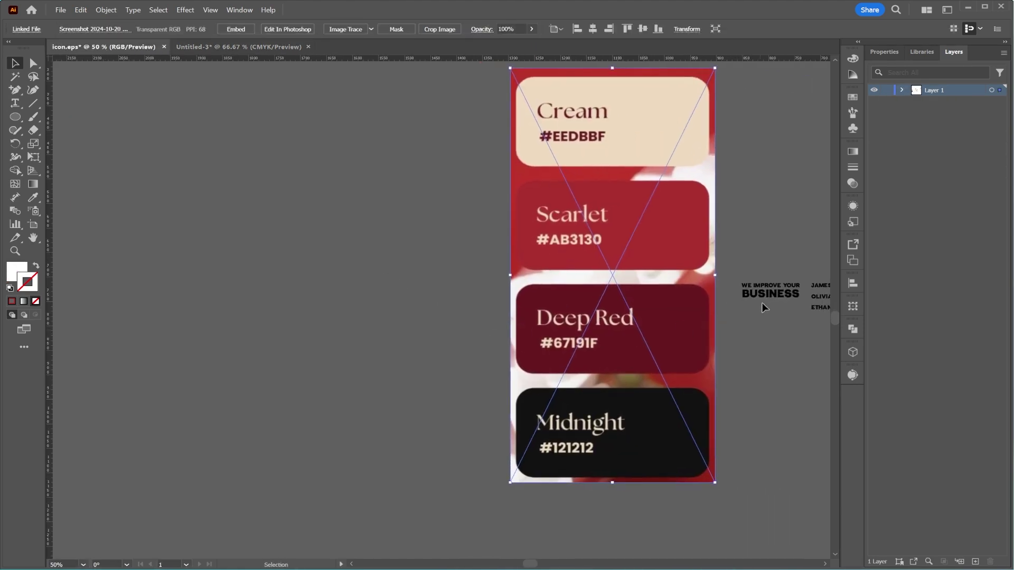
pyautogui.click(769, 293)
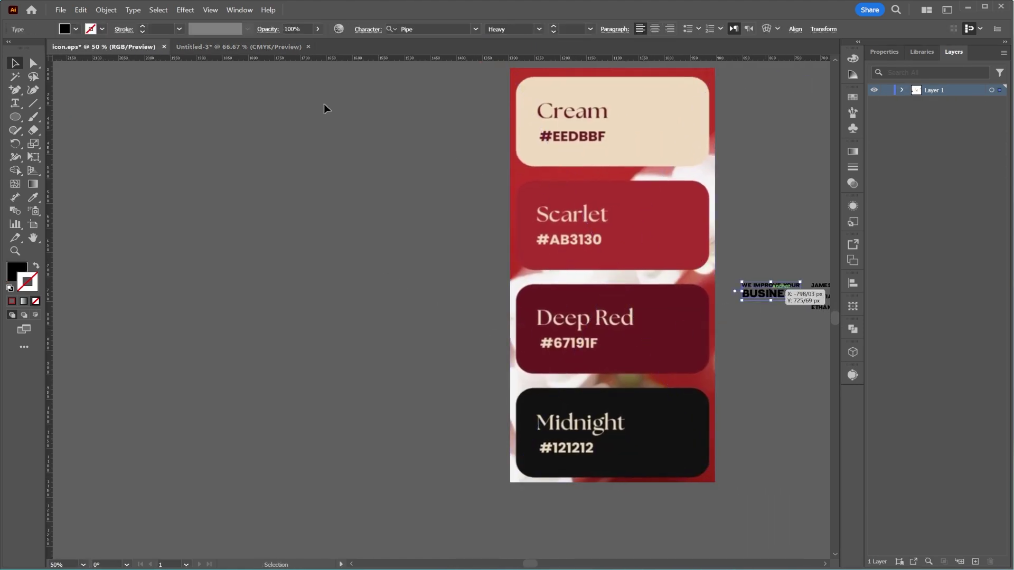
pyautogui.click(244, 49)
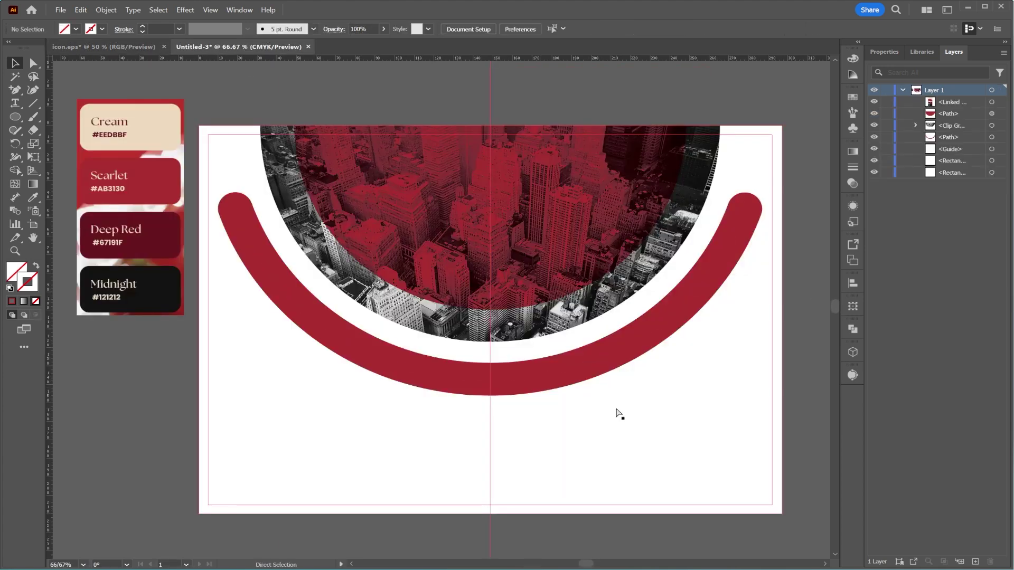
pyautogui.hotkey('ctrl', 'v')
pyautogui.moveTo(427, 310); pyautogui.dragTo(577, 423)
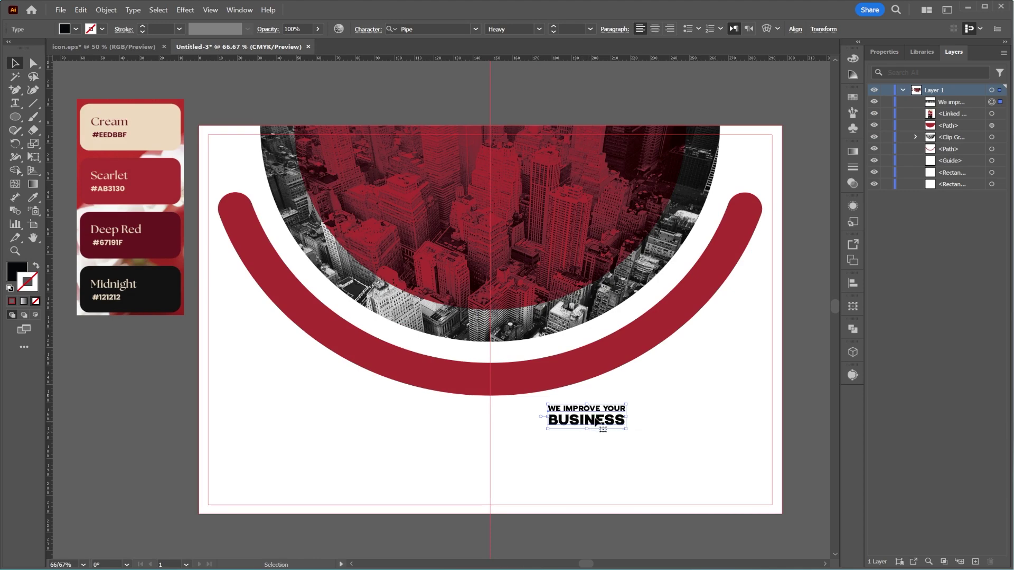
# Put the headline on one line and set it to 36 pt
pyautogui.press('t')
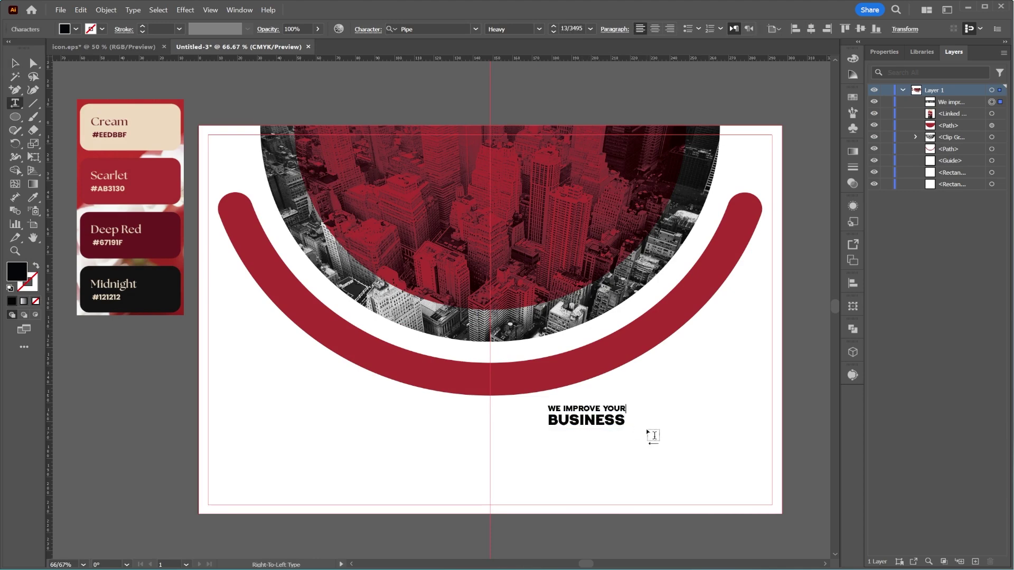
pyautogui.press('BackSpace')
pyautogui.hotkey('ctrl', 'a')
pyautogui.click(590, 29)
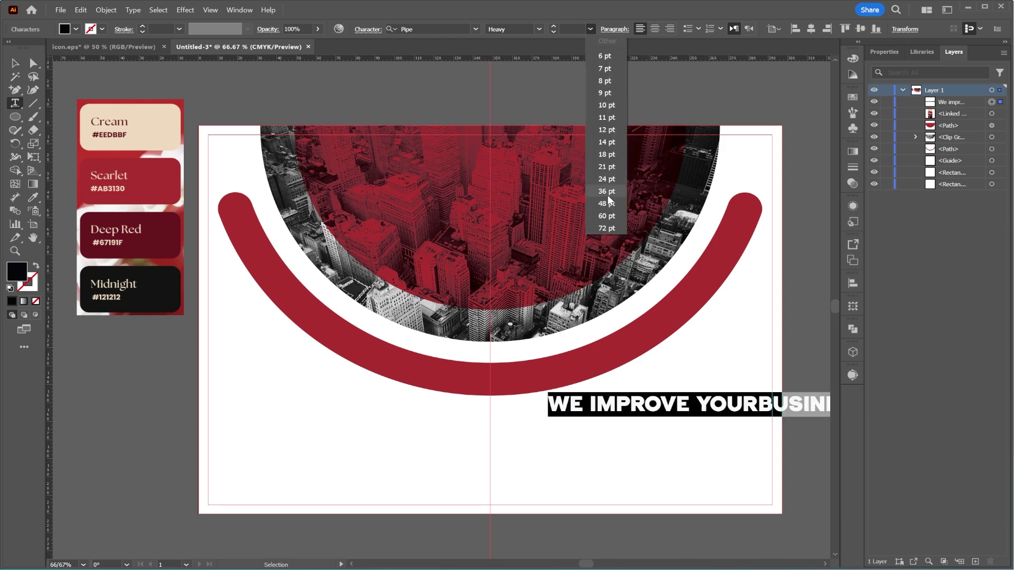
pyautogui.click(606, 191)
pyautogui.press('Escape')
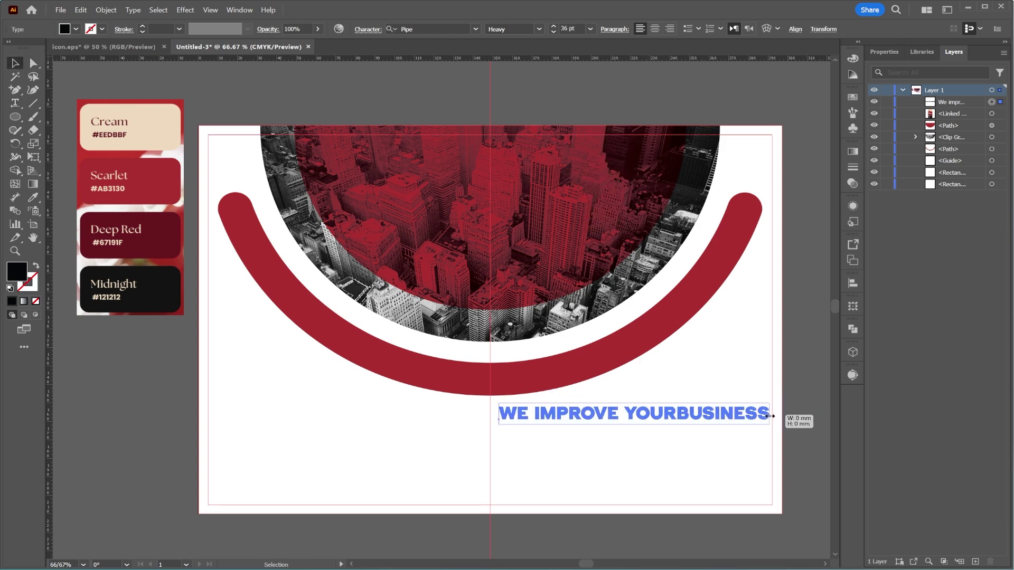
pyautogui.click(283, 358)
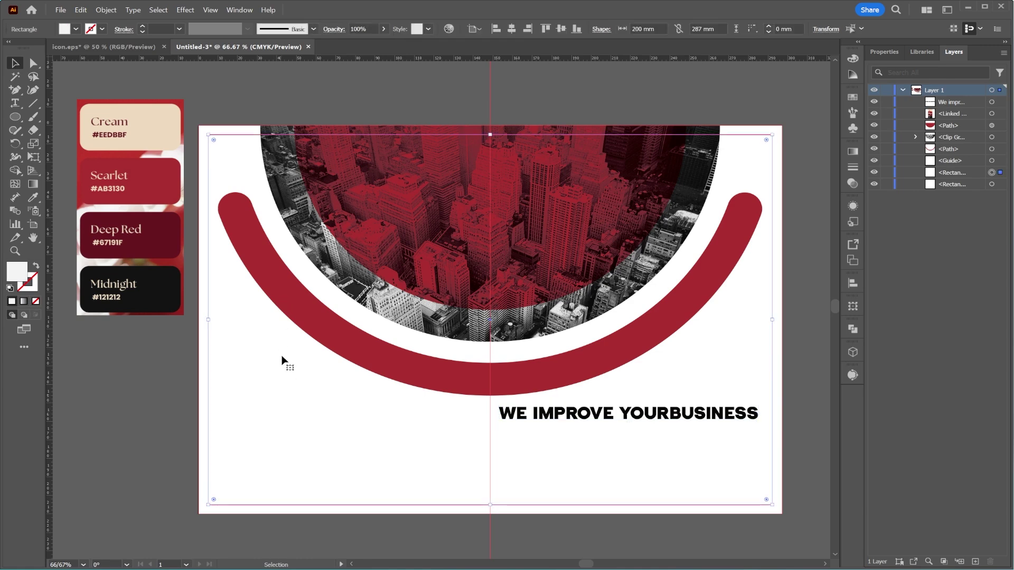
# Add a Pipe-font placeholder body text area below the headline
pyautogui.click(15, 103)
pyautogui.press('v')
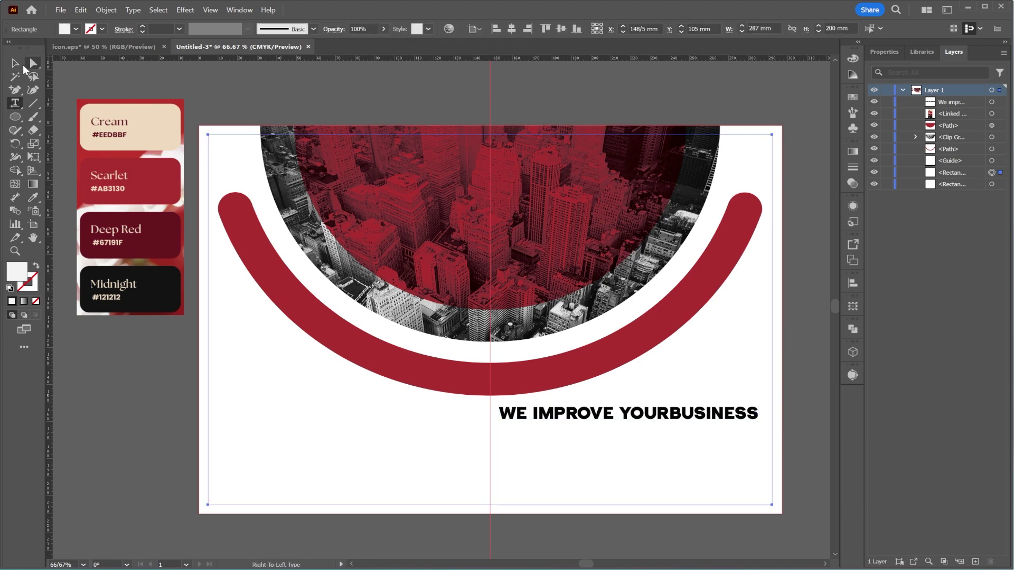
pyautogui.click(134, 185)
pyautogui.press('t')
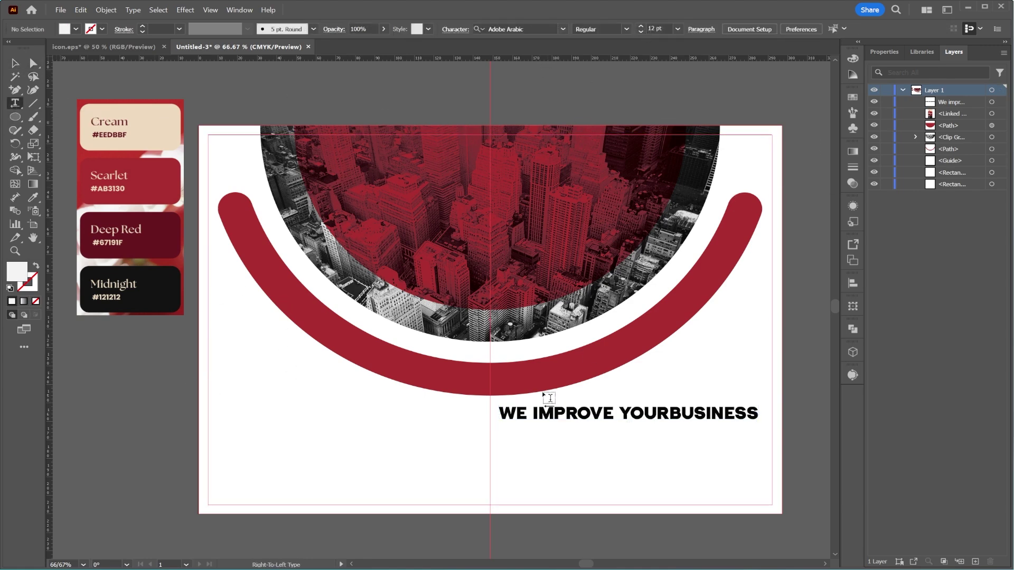
pyautogui.click(563, 29)
pyautogui.click(528, 171)
pyautogui.moveTo(502, 434); pyautogui.dragTo(758, 521)
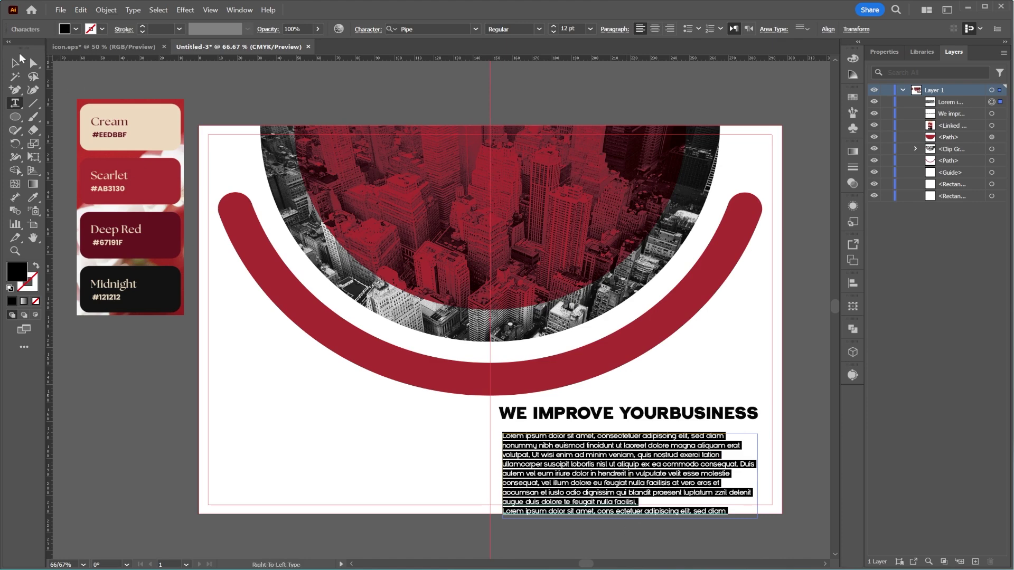
pyautogui.press('Escape')
pyautogui.moveTo(607, 466); pyautogui.dragTo(605, 463)
# Align the headline with the body text and colour it Scarlet
pyautogui.click(613, 419)
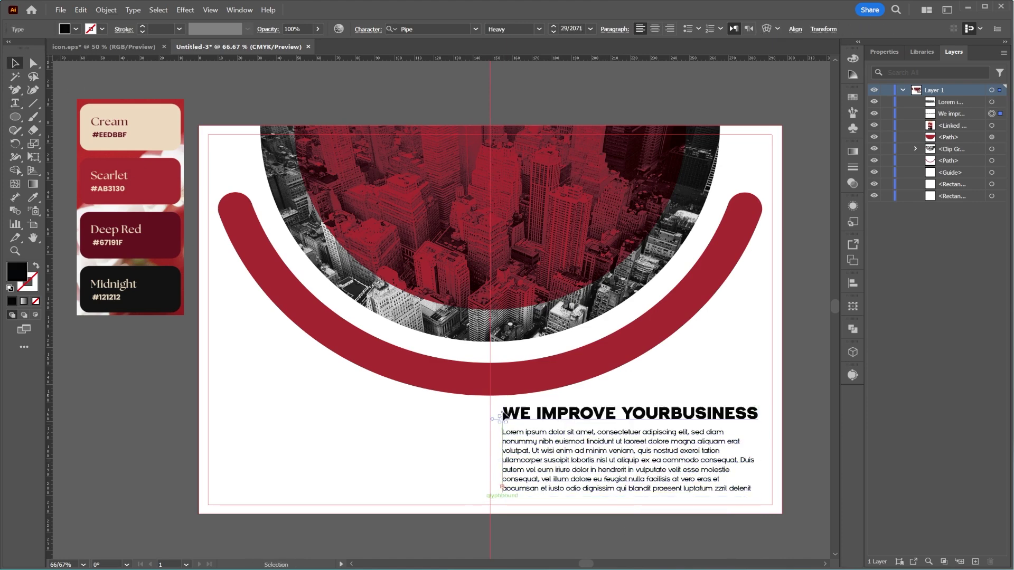
pyautogui.moveTo(753, 415); pyautogui.dragTo(757, 415)
pyautogui.press('i')
pyautogui.click(145, 182)
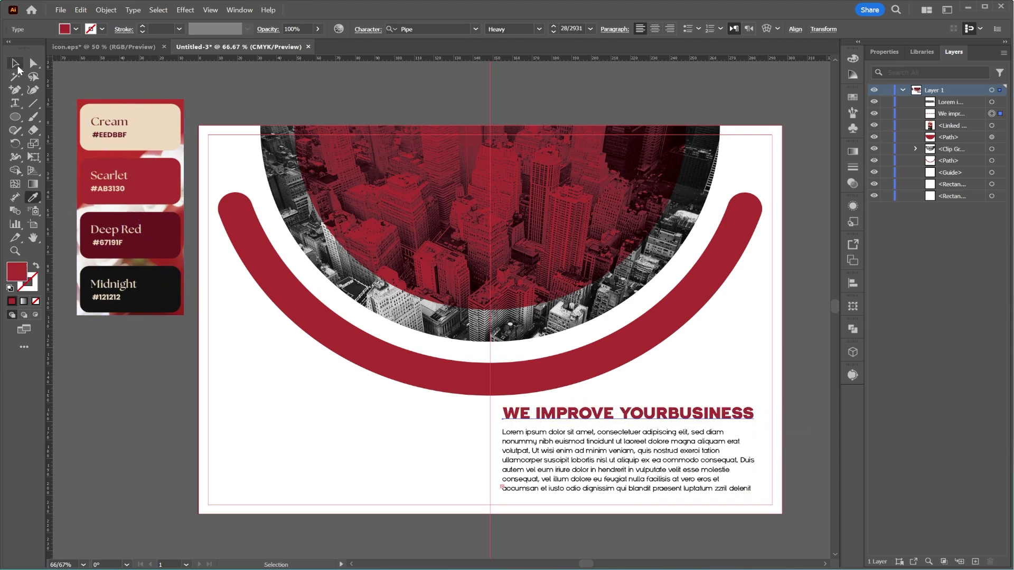
pyautogui.click(15, 63)
pyautogui.click(321, 411)
# Copy the headline to the left page, retype it as 'Get in touch', and colour it Midnight black
pyautogui.moveTo(590, 415); pyautogui.dragTo(307, 415)
pyautogui.doubleClick(352, 413)
pyautogui.hotkey('ctrl', 'a')
pyautogui.write('G')
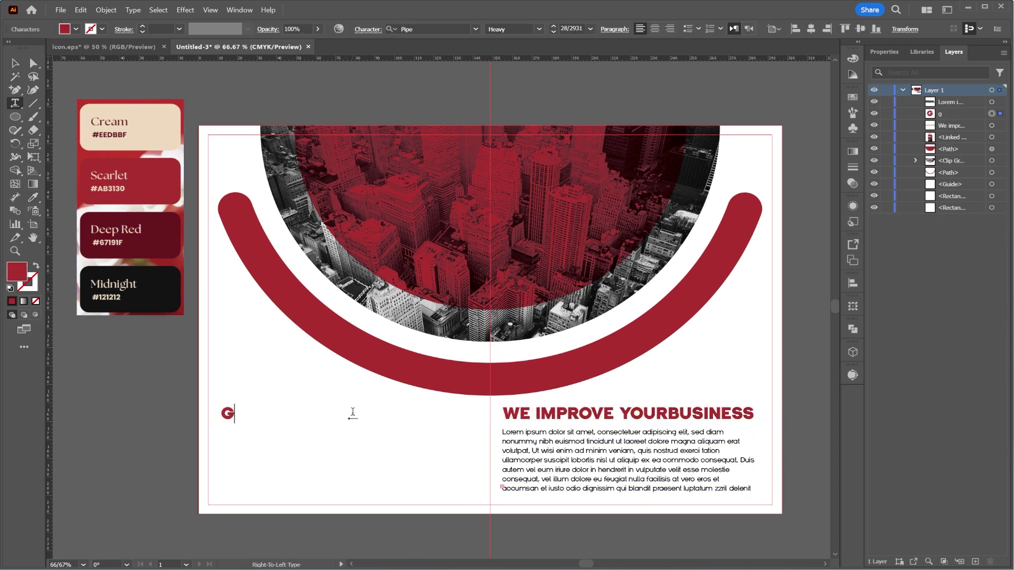
pyautogui.write('et in touch')
pyautogui.press('Escape')
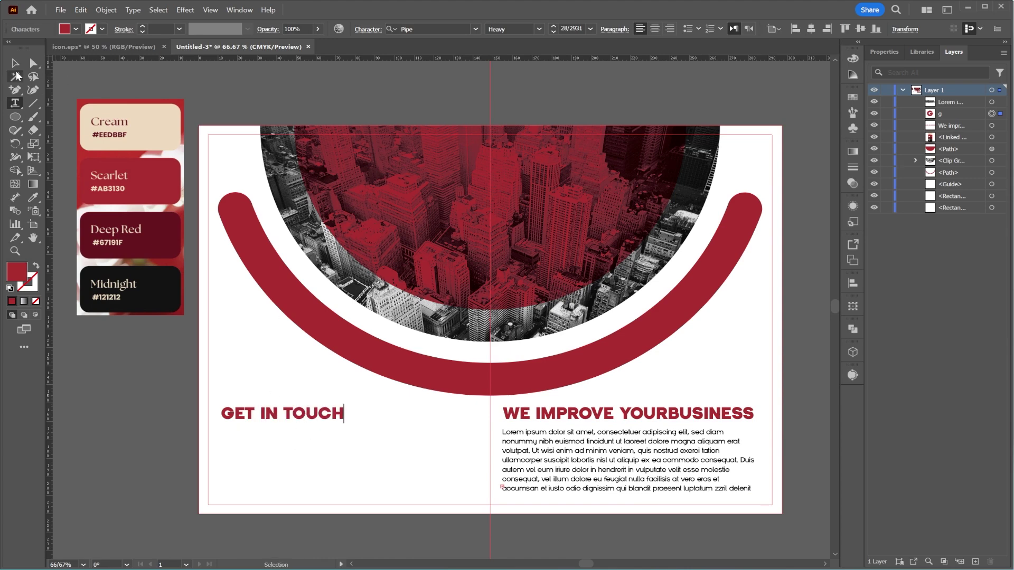
pyautogui.click(132, 290)
# Paste the icon.eps contact group in black under GET IN TOUCH and align the heading with it
pyautogui.click(122, 46)
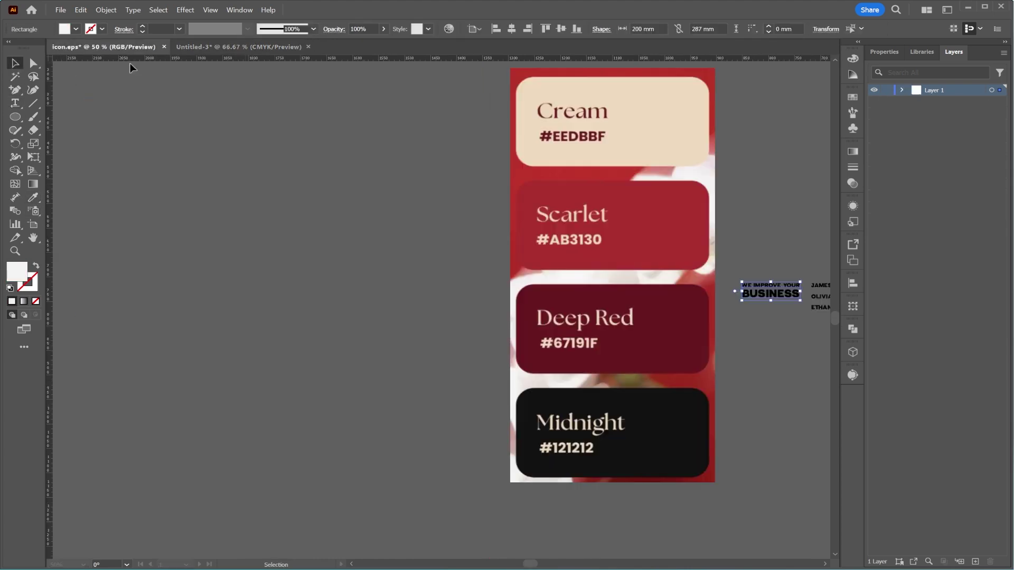
pyautogui.hscroll(10, 611, 349)
pyautogui.scroll(-3, 611, 349)
pyautogui.hotkey('ctrl', 'c')
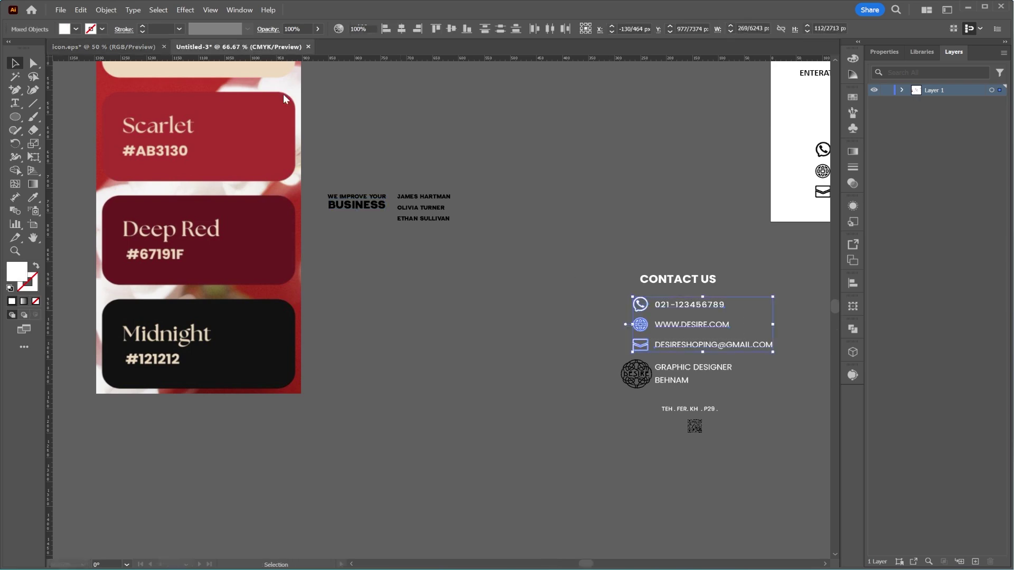
pyautogui.hotkey('ctrl', 'Tab')
pyautogui.hotkey('ctrl', 'v')
pyautogui.click(32, 197)
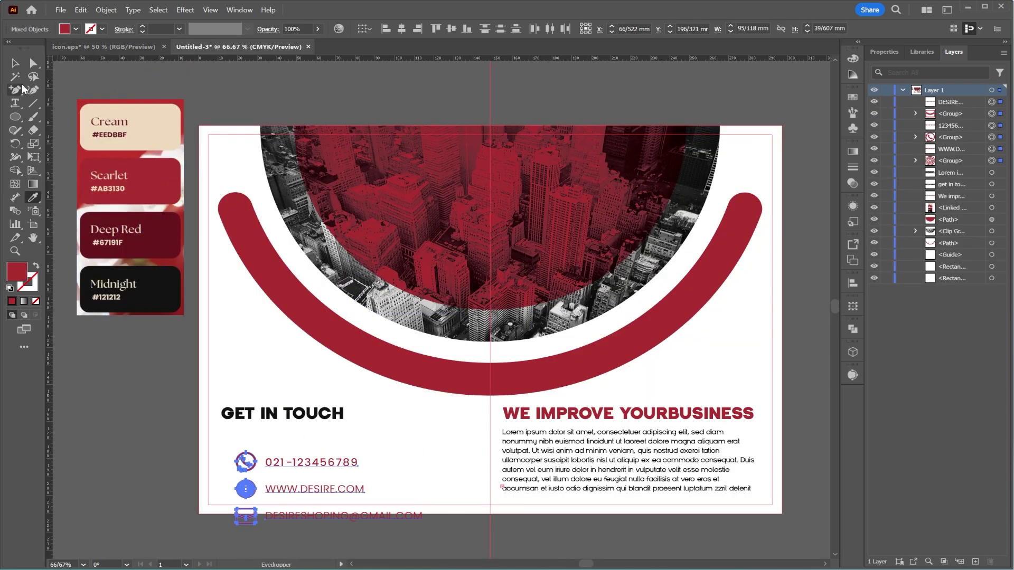
pyautogui.moveTo(331, 527); pyautogui.dragTo(319, 510)
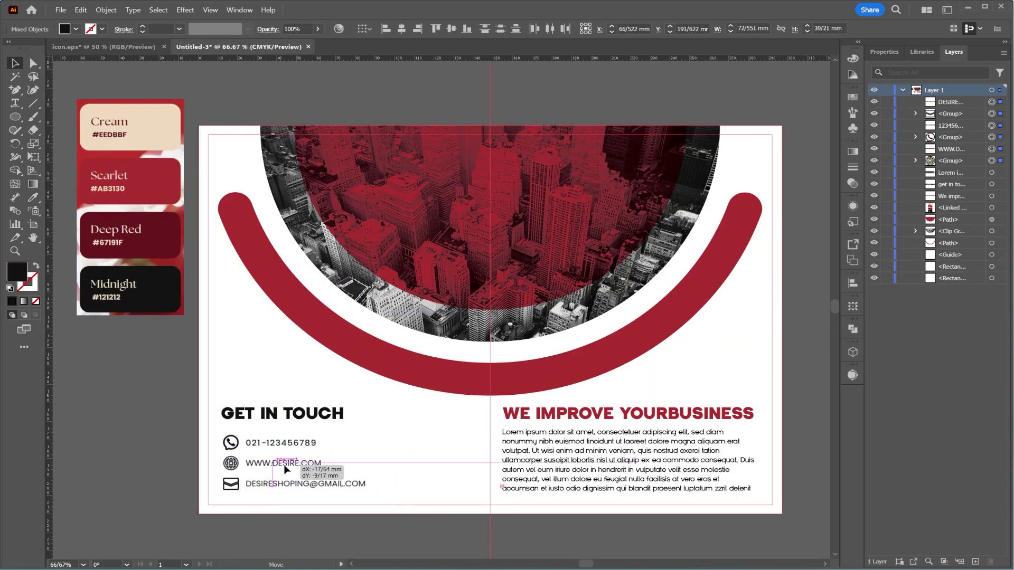
pyautogui.scroll(1, 258, 472)
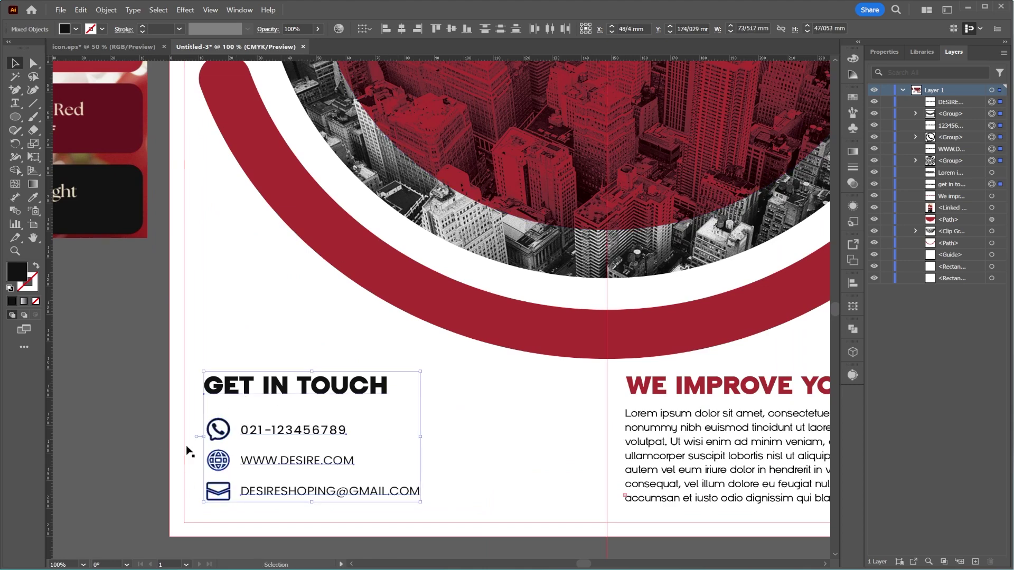
pyautogui.click(391, 419)
pyautogui.moveTo(250, 387); pyautogui.dragTo(249, 387)
# Colour the phone, globe and envelope icons scarlet
pyautogui.click(218, 430)
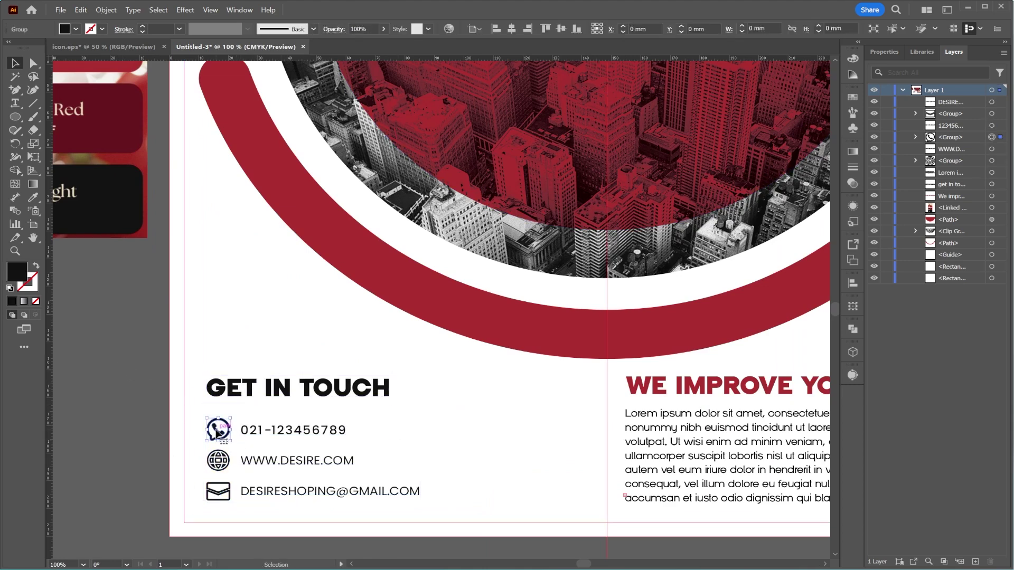
pyautogui.press('i')
pyautogui.scroll(1, 123, 102)
pyautogui.click(123, 102)
pyautogui.keyDown('ctrl'); pyautogui.click(218, 496); pyautogui.keyUp('ctrl')
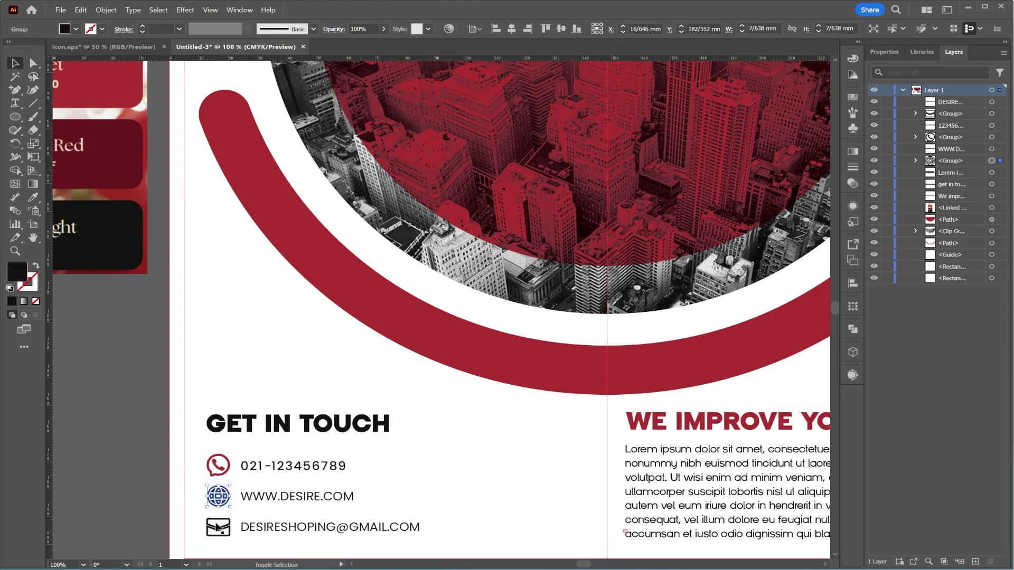
pyautogui.keyDown('ctrl'); pyautogui.keyDown('shift'); pyautogui.click(218, 527); pyautogui.keyUp('shift'); pyautogui.keyUp('ctrl')
pyautogui.click(121, 133)
pyautogui.click(124, 92)
pyautogui.keyDown('ctrl'); pyautogui.click(136, 299); pyautogui.keyUp('ctrl')
pyautogui.scroll(-3, 442, 385)
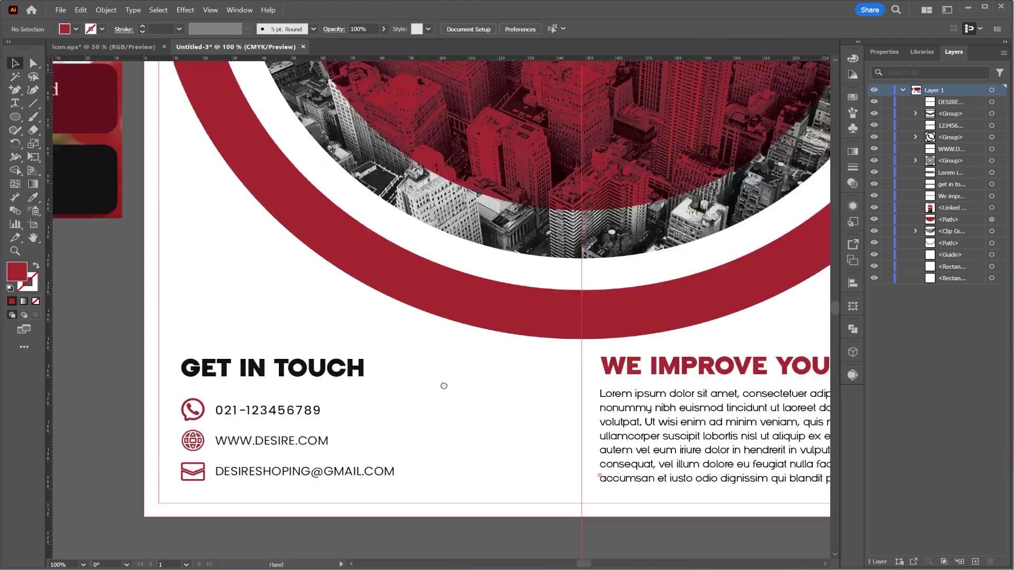
# Set the contact lines in the Pipe font
pyautogui.scroll(-1, 385, 362)
pyautogui.press('v')
pyautogui.click(264, 386)
pyautogui.click(452, 33)
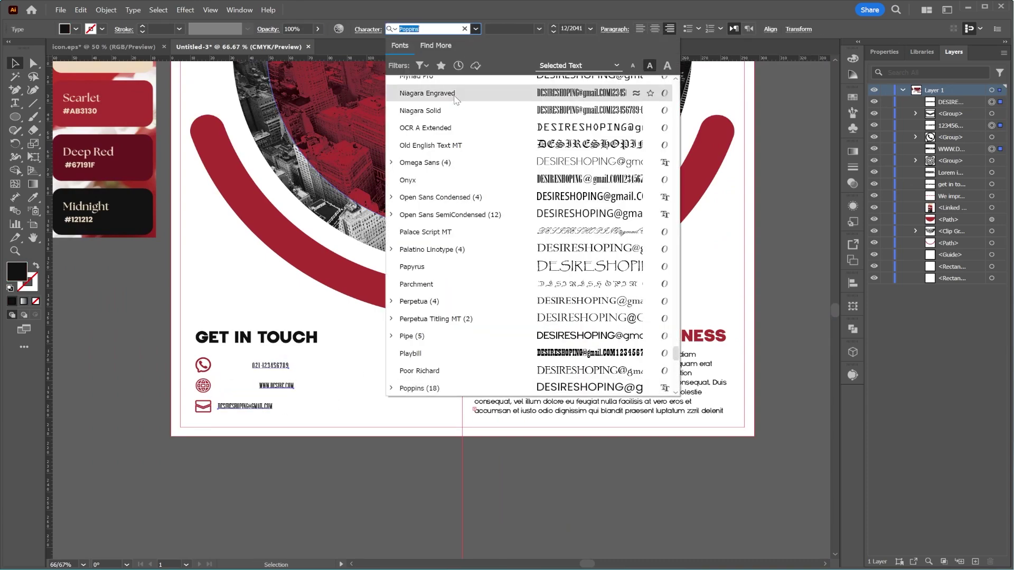
pyautogui.write('Pipe')
pyautogui.press('Return')
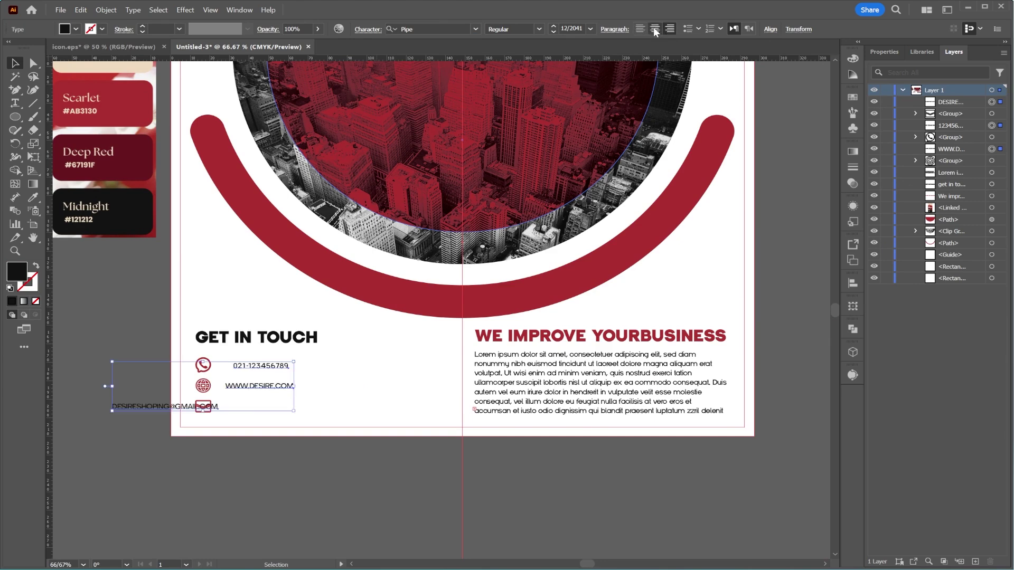
# Left-align the website and e-mail lines beside their icons and bring the spread back into view
pyautogui.keyDown('shift'); pyautogui.click(295, 367); pyautogui.keyUp('shift')
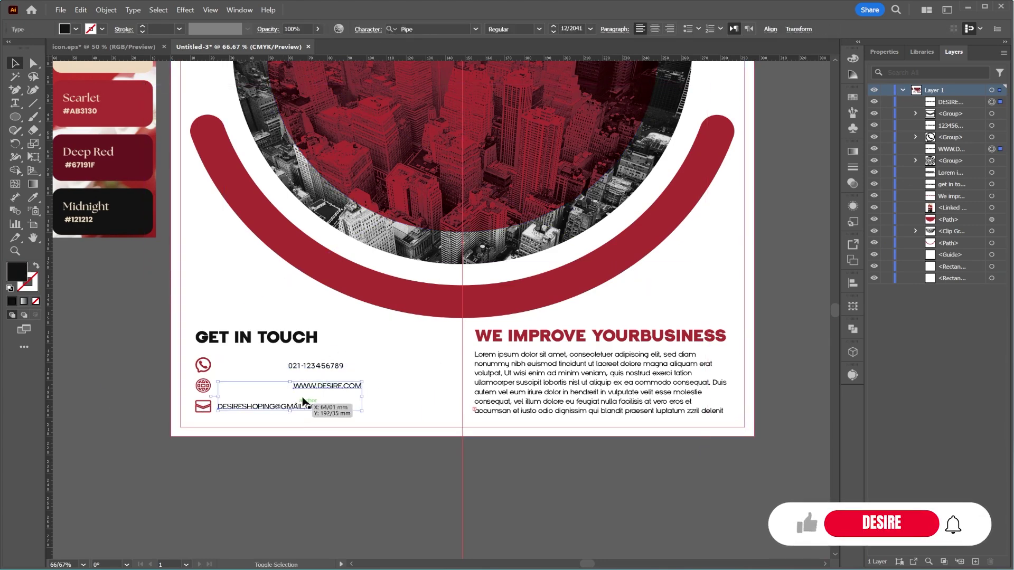
pyautogui.click(614, 29)
pyautogui.rightClick(361, 444)
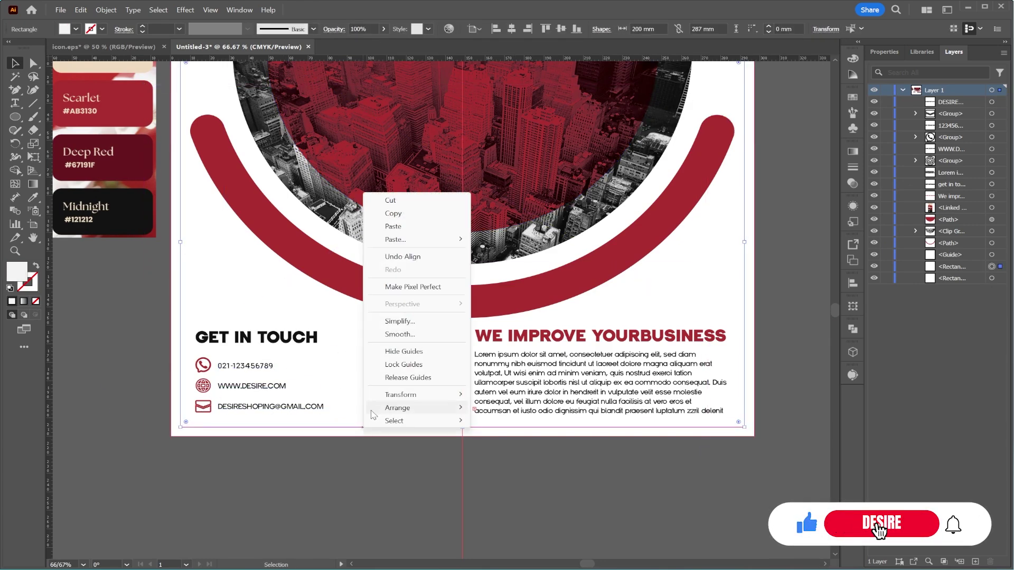
pyautogui.click(325, 434)
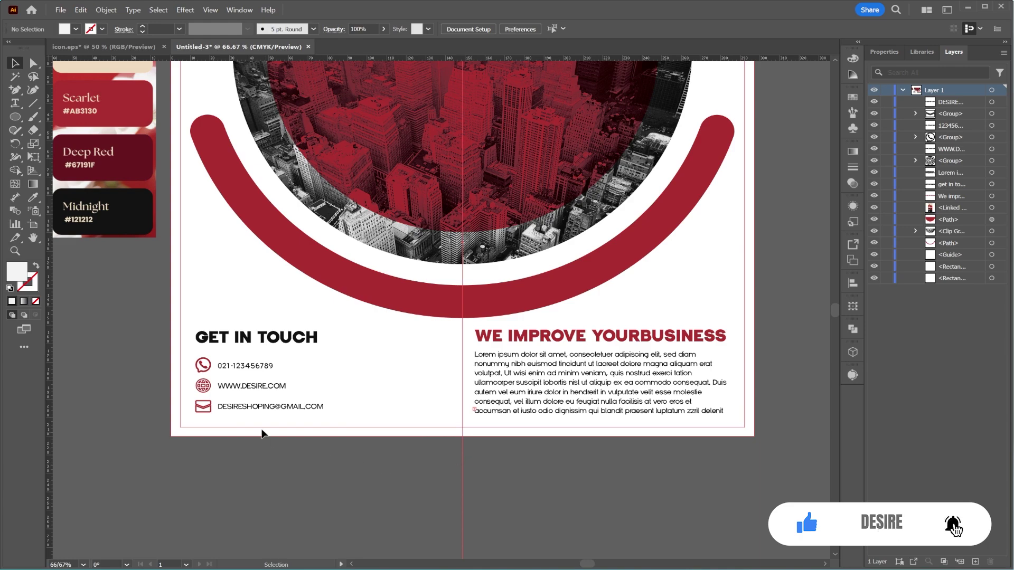
pyautogui.moveTo(512, 258); pyautogui.dragTo(489, 279)
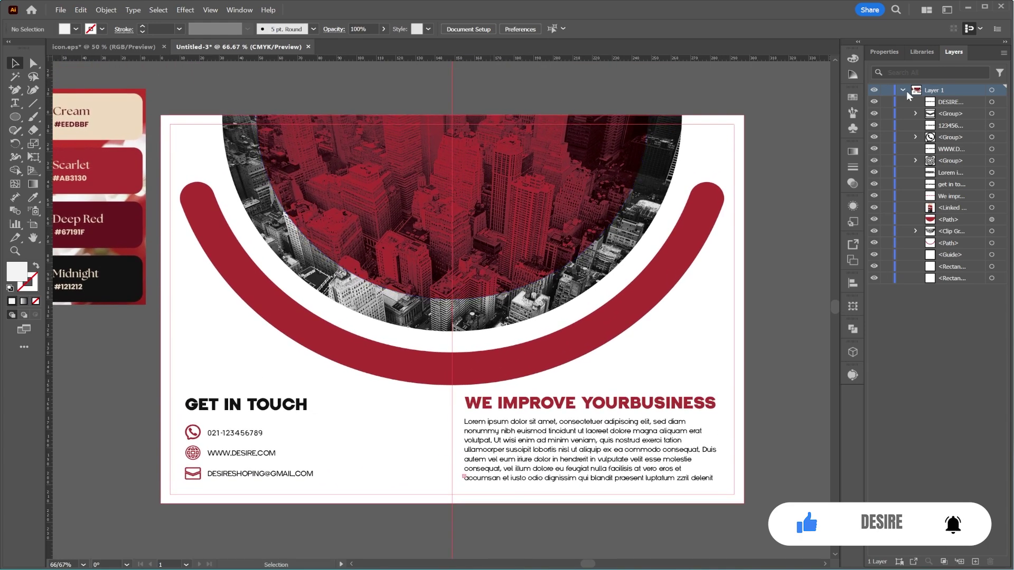